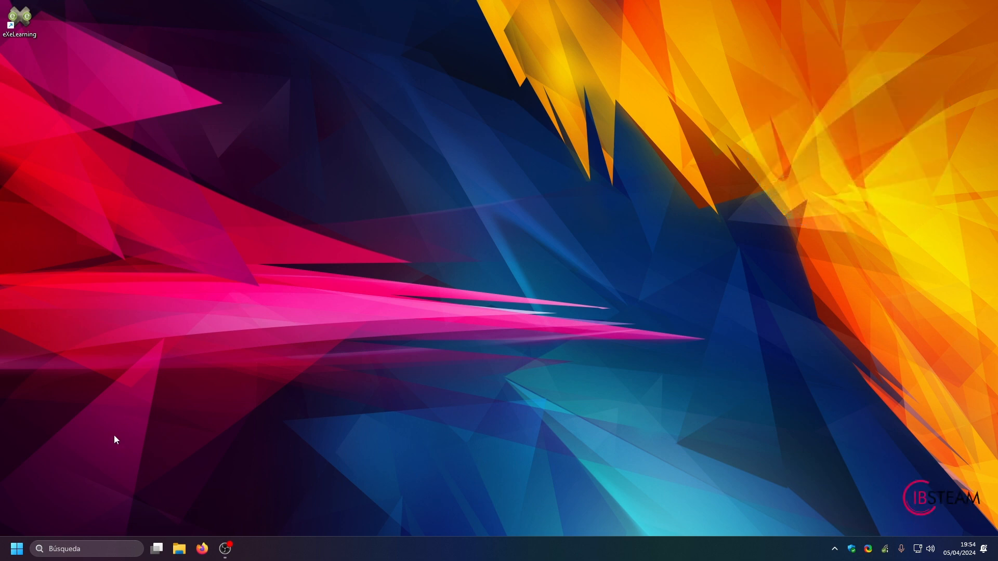
Step: Find eXeLearning in the list of all installed applications and return to the desktop
click(16, 552)
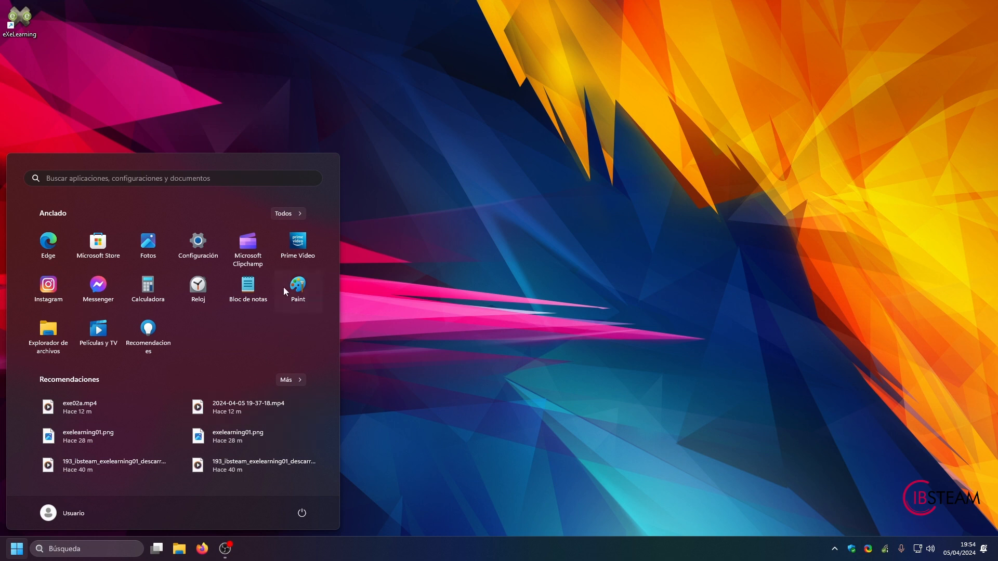
click(286, 214)
scroll(163, 354, down, 5)
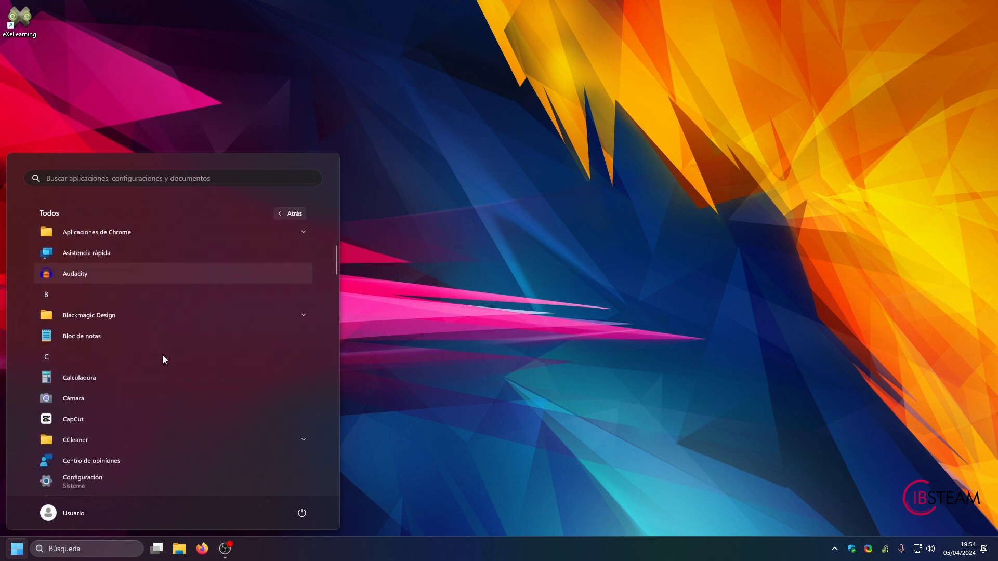
scroll(163, 354, down, 3)
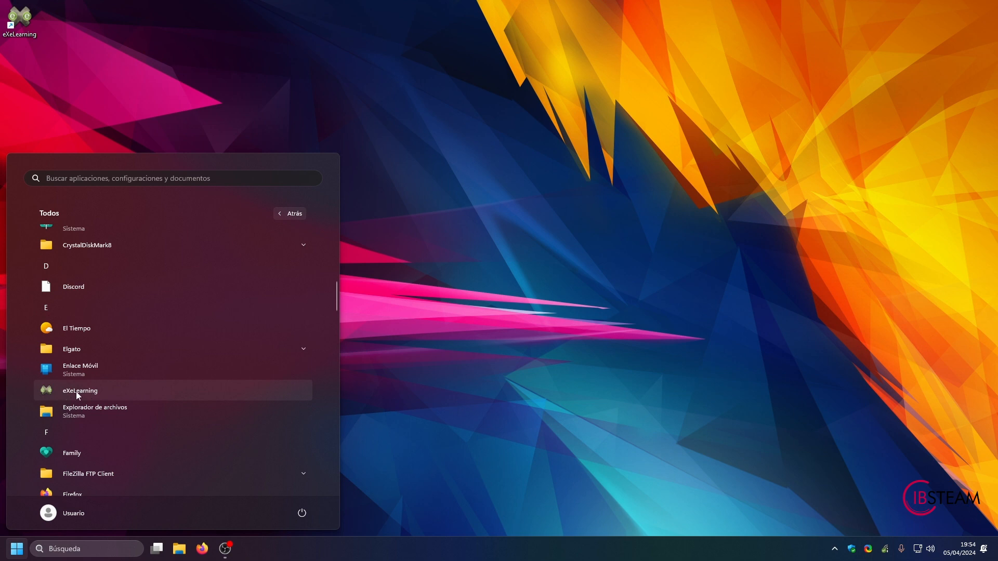
click(422, 227)
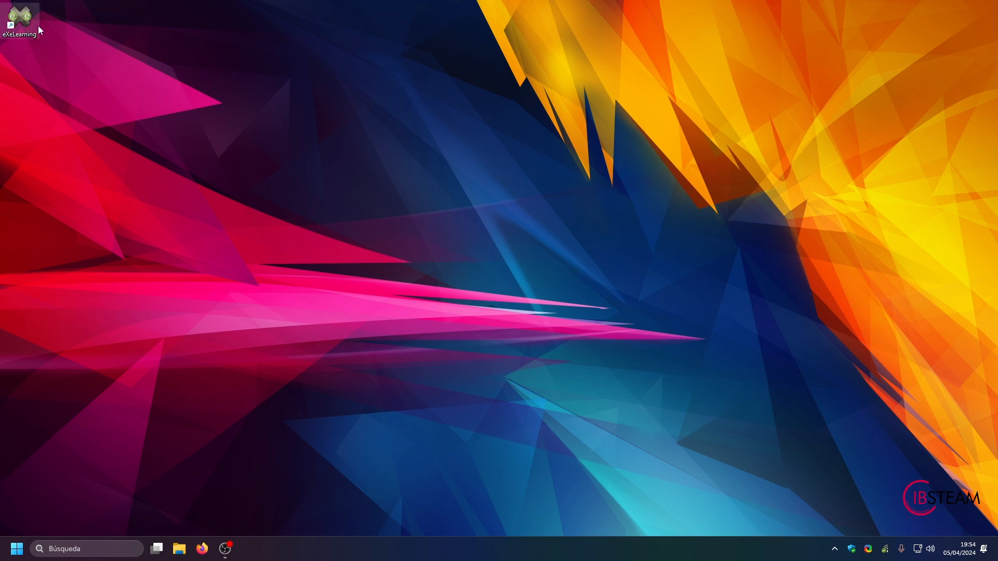
Step: Launch eXeLearning and save its preferences with language "ca: Català", browser Mozilla Firefox and the preferences window disabled at startup
double_click(21, 20)
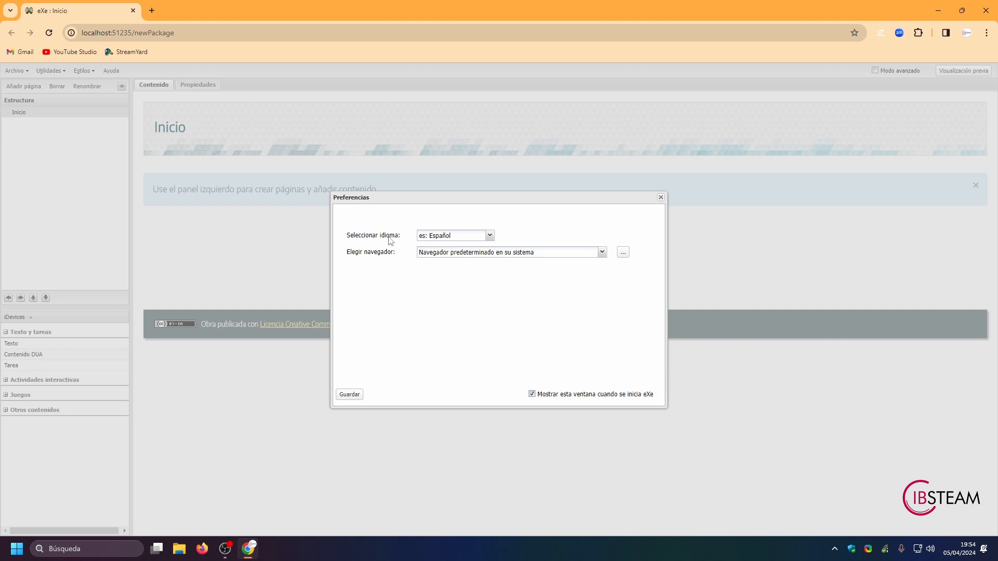
click(489, 236)
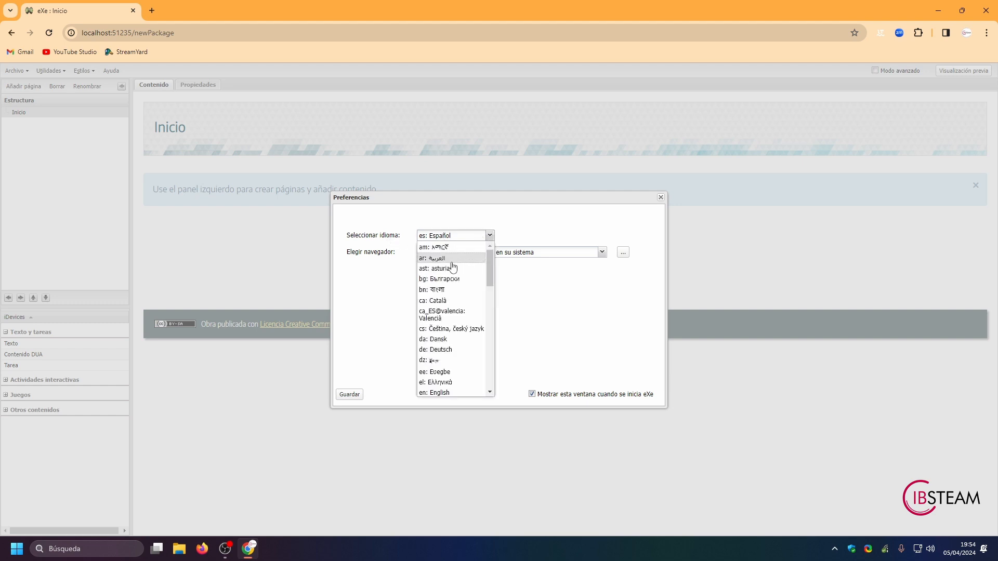
click(444, 302)
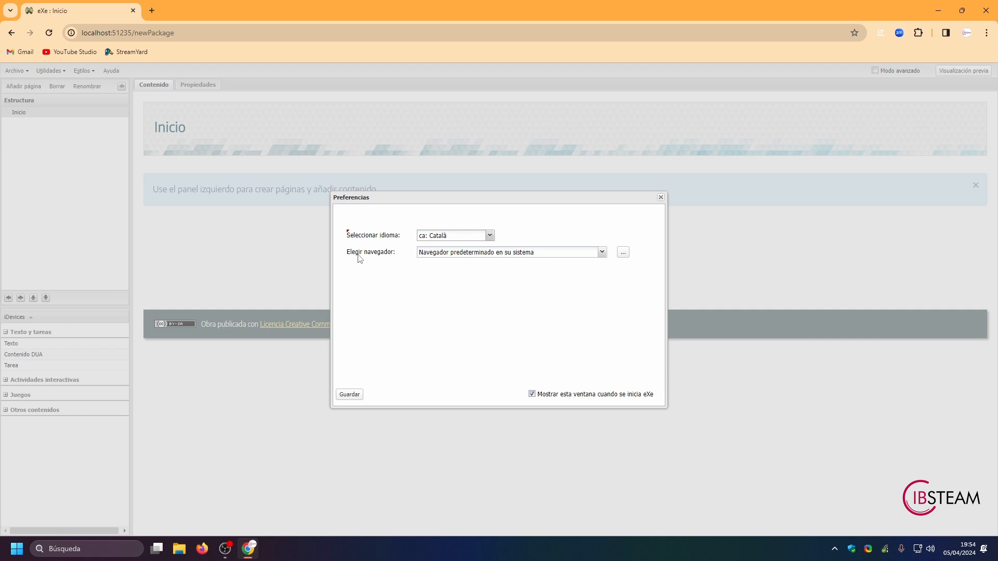
click(601, 252)
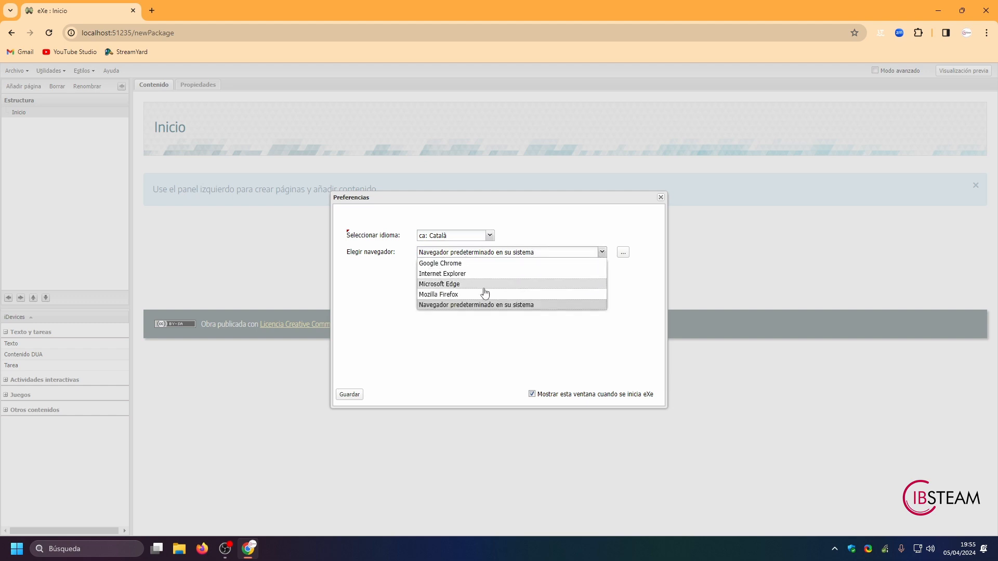
click(446, 295)
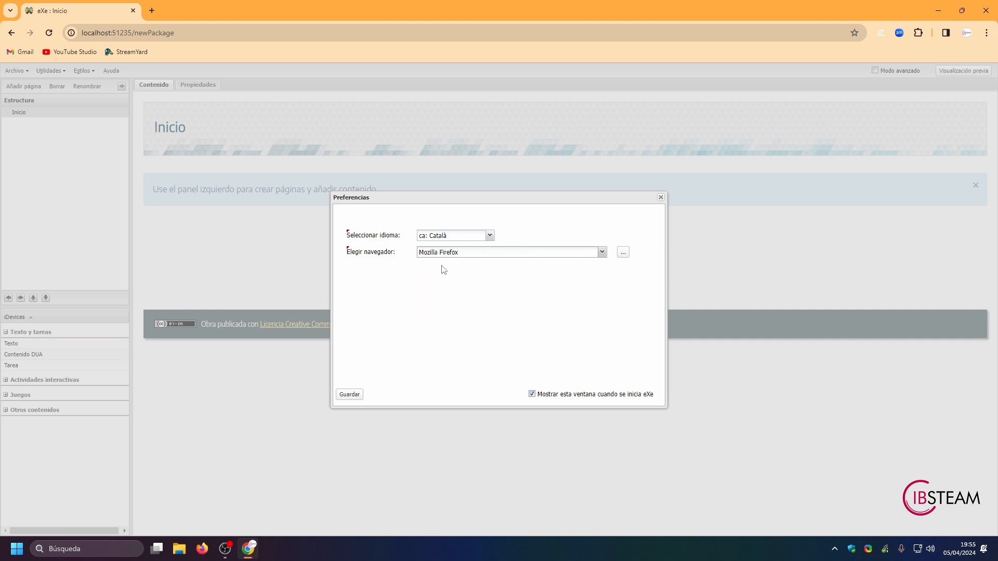
click(532, 394)
click(345, 399)
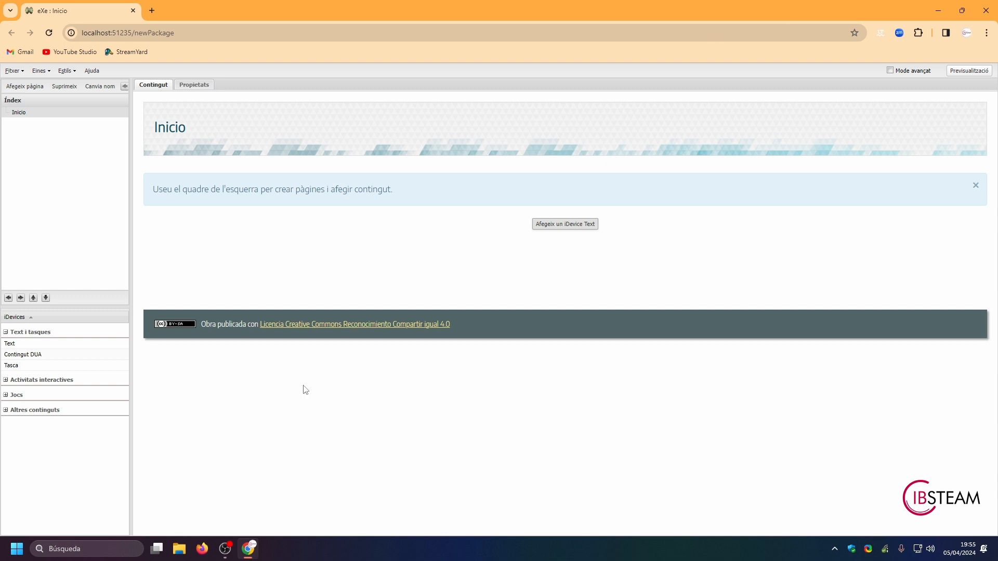
Step: Close the Chrome window and restart eXeLearning from the desktop shortcut so it uses the saved preferences
mouse_move(250, 552)
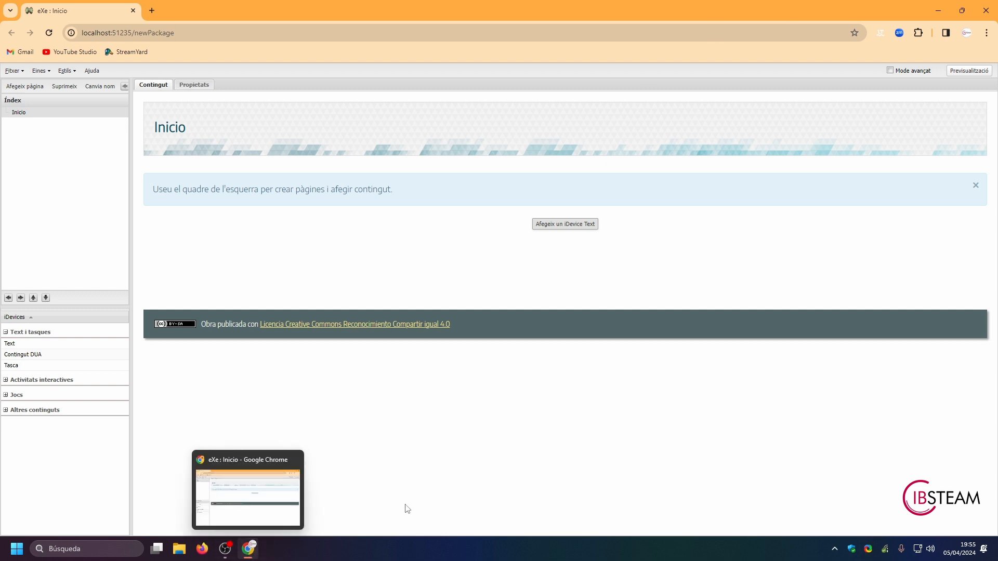
click(989, 14)
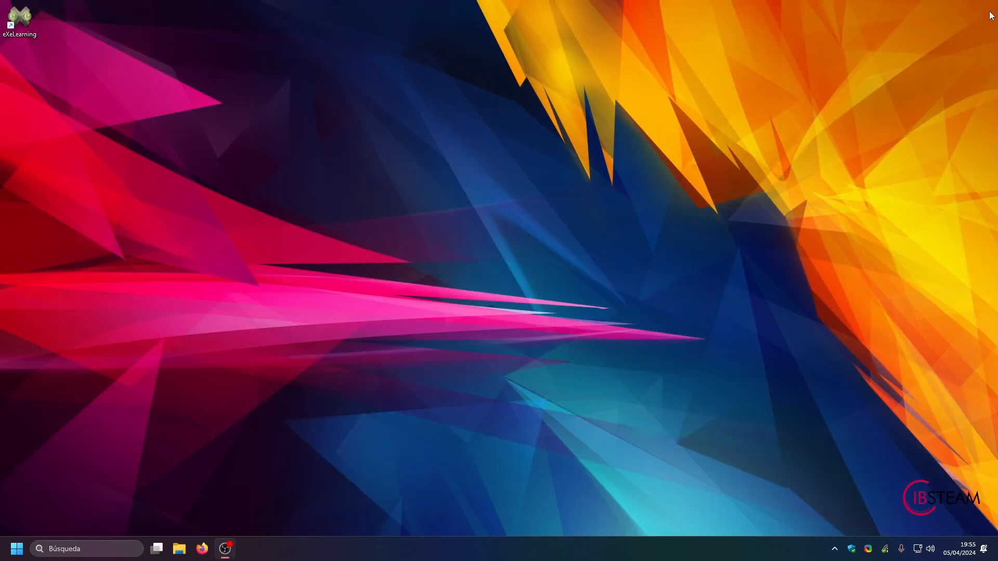
double_click(27, 15)
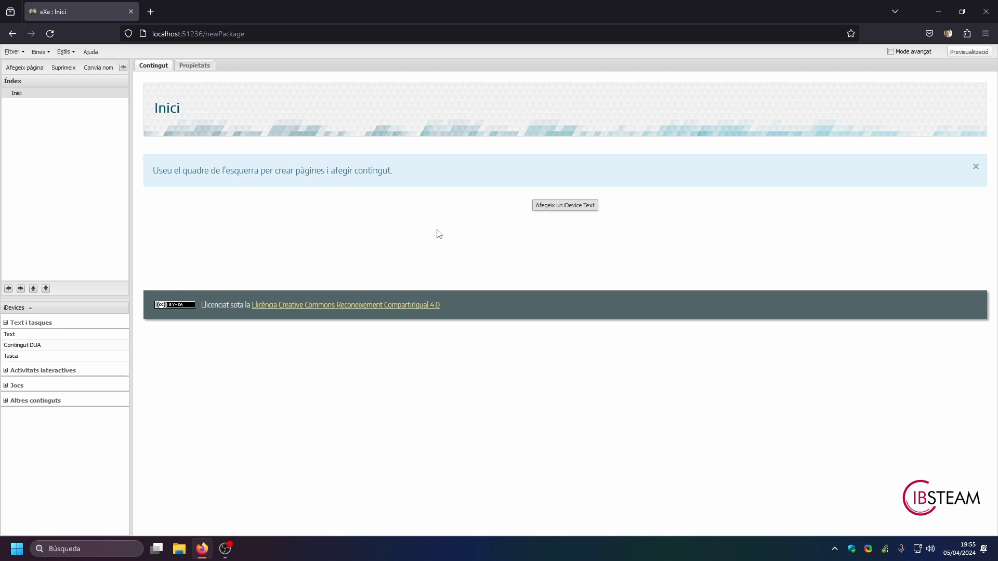
Step: Add a Text iDevice to the Inici page and title it "Prova"
click(571, 210)
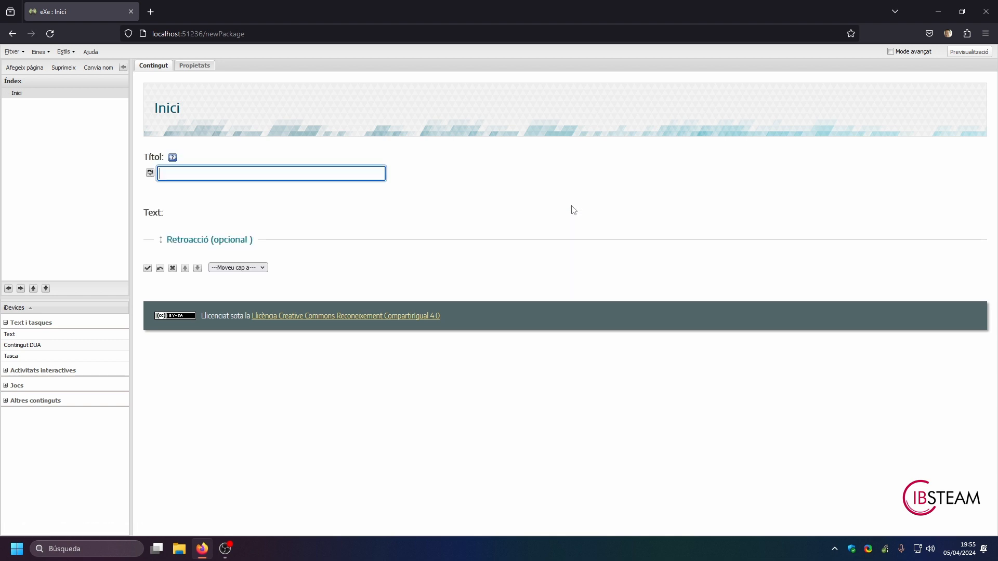
click(219, 173)
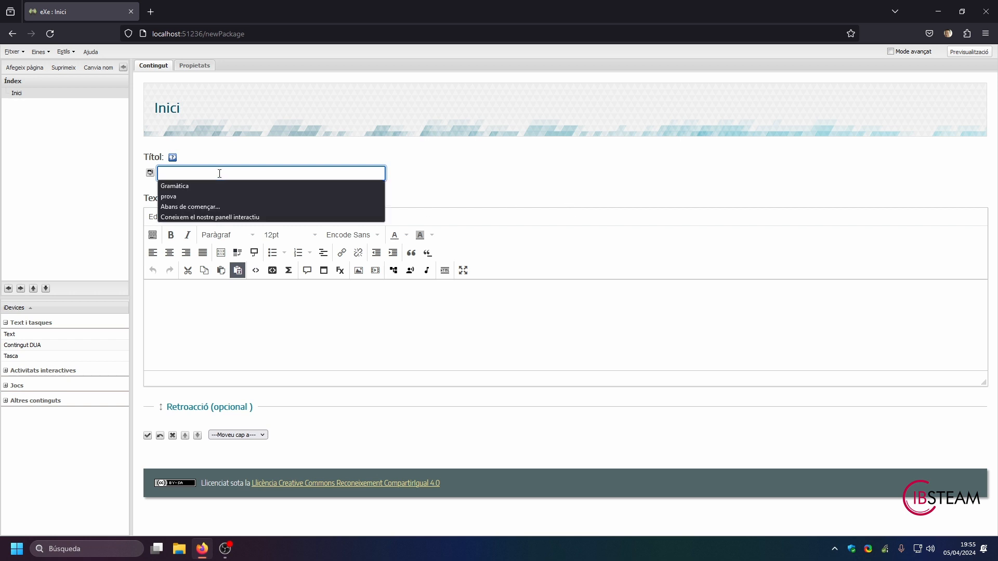
text(Prova)
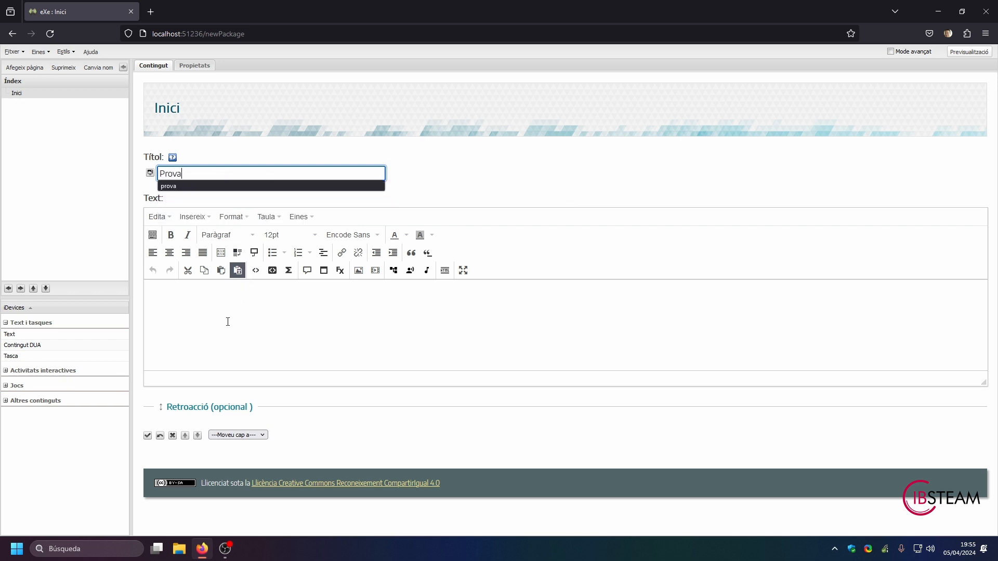
Step: Write "El meu primer text." as the body of the Prova iDevice and save the iDevice
click(227, 322)
text(el meu)
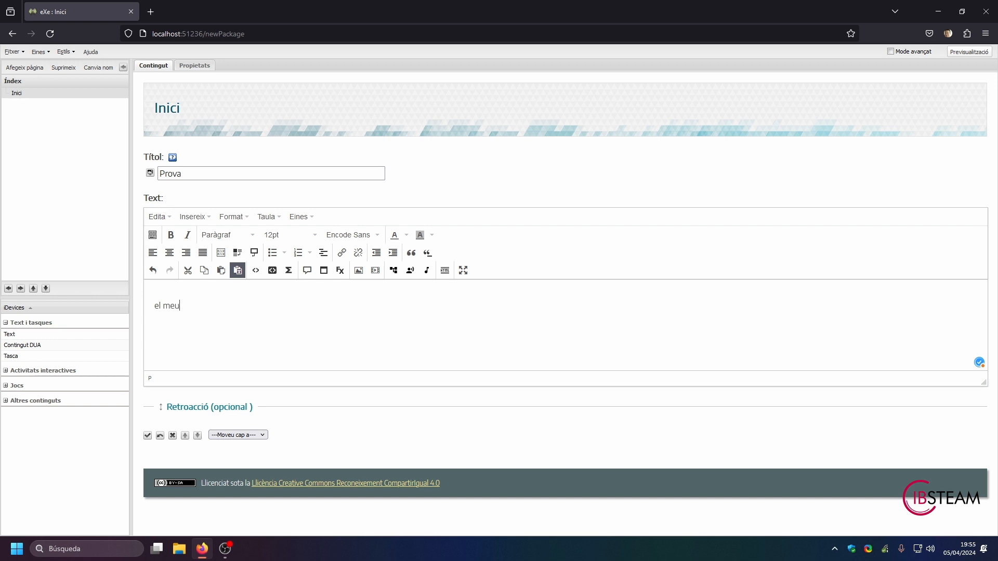
key(BackSpace)
key(BackSpace)
key(BackSpace)
text(meu primer text.)
click(148, 437)
Step: Preview the project as a web page and close the preview
mouse_move(191, 218)
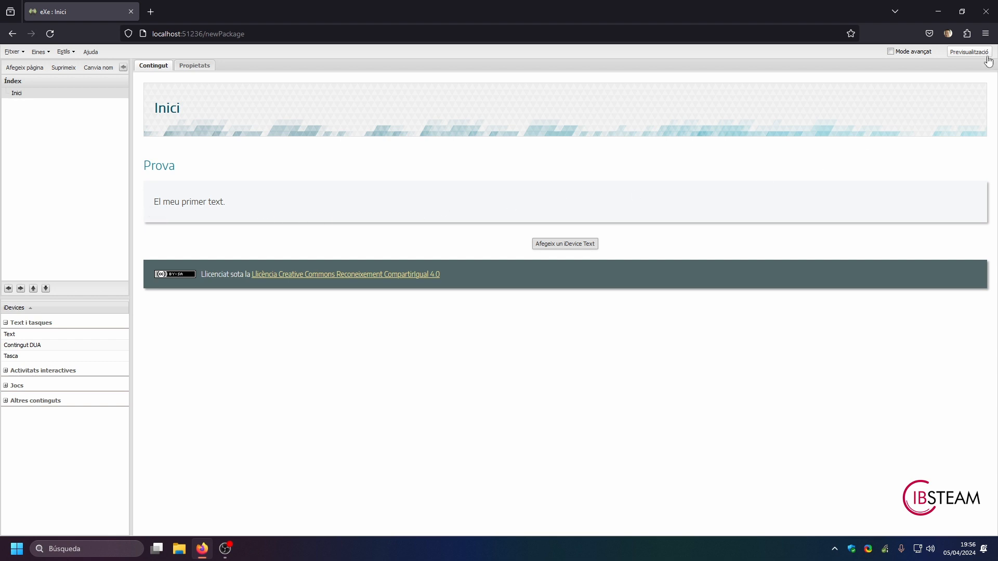
click(968, 52)
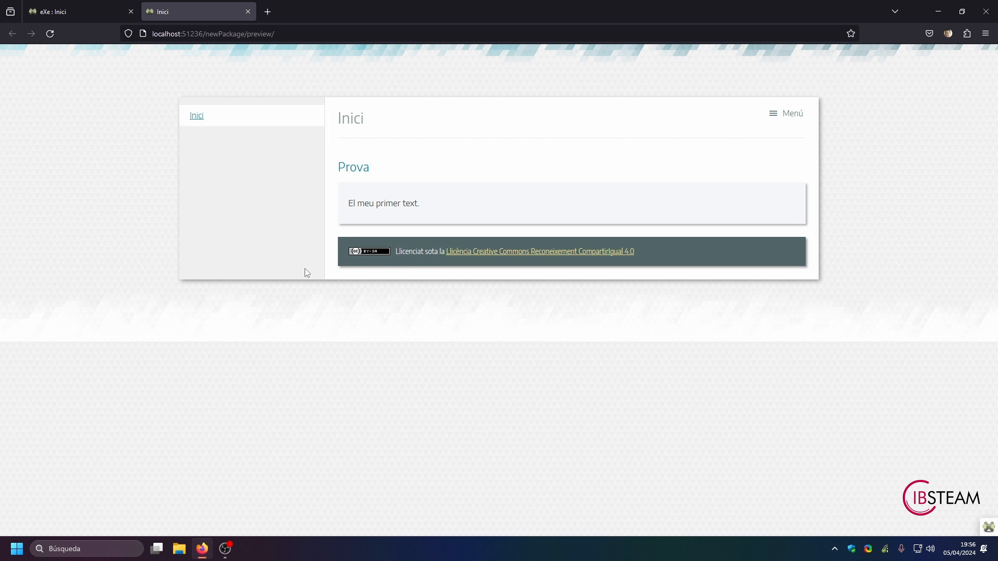
click(248, 12)
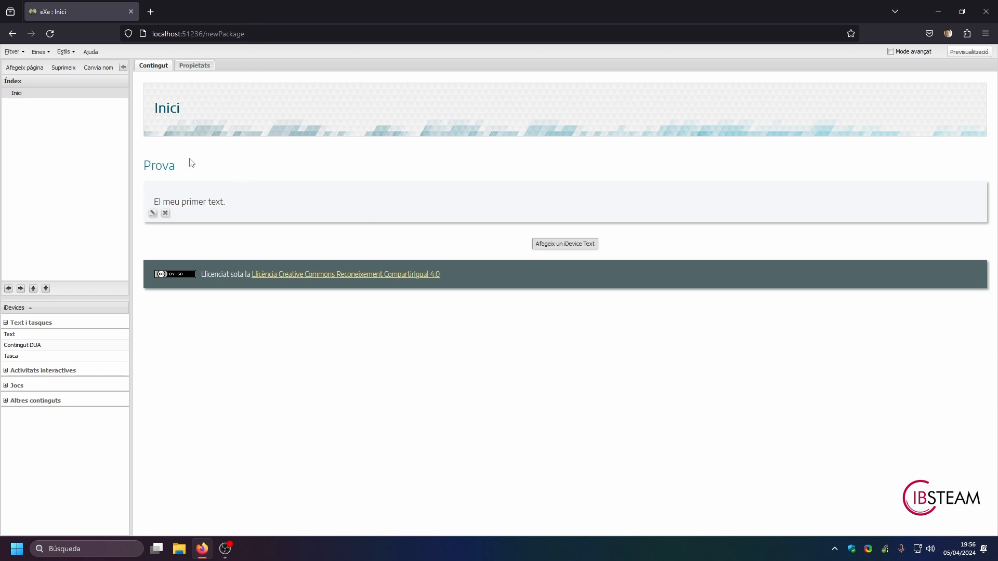
Step: Save the project as an eXe package named "prova" in the Escritorio folder and accept the confirmation
click(19, 55)
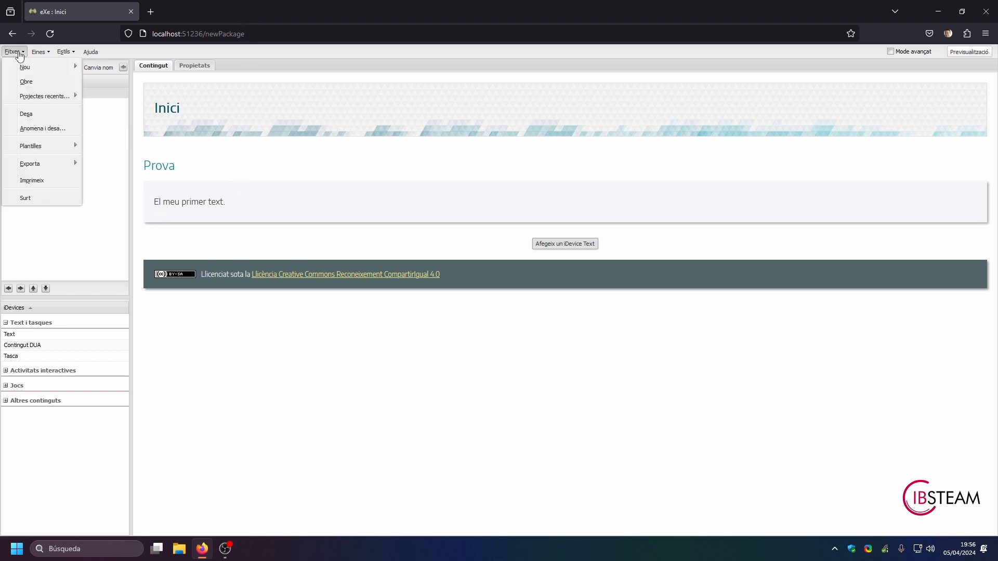
click(29, 131)
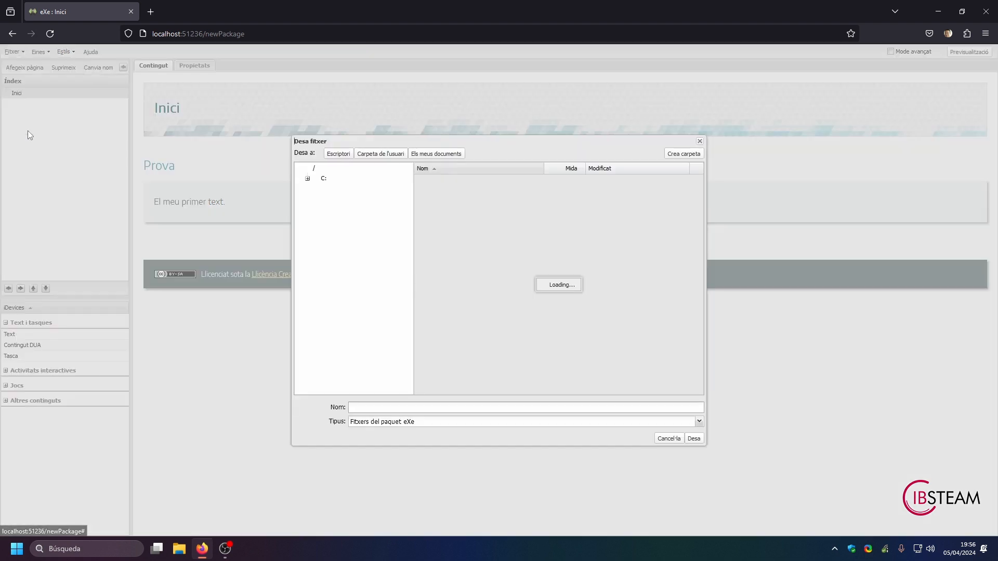
scroll(386, 314, down, 5)
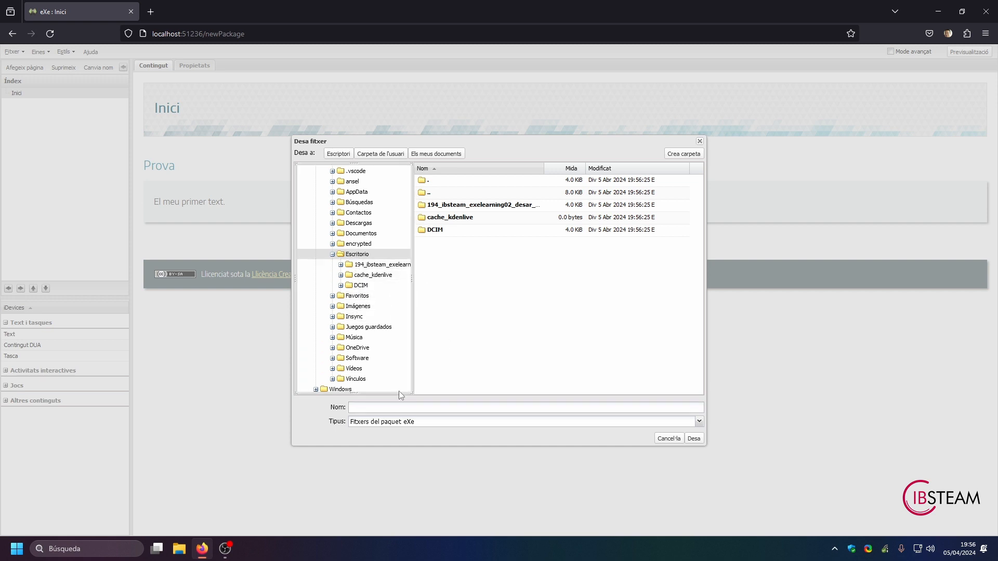
click(364, 408)
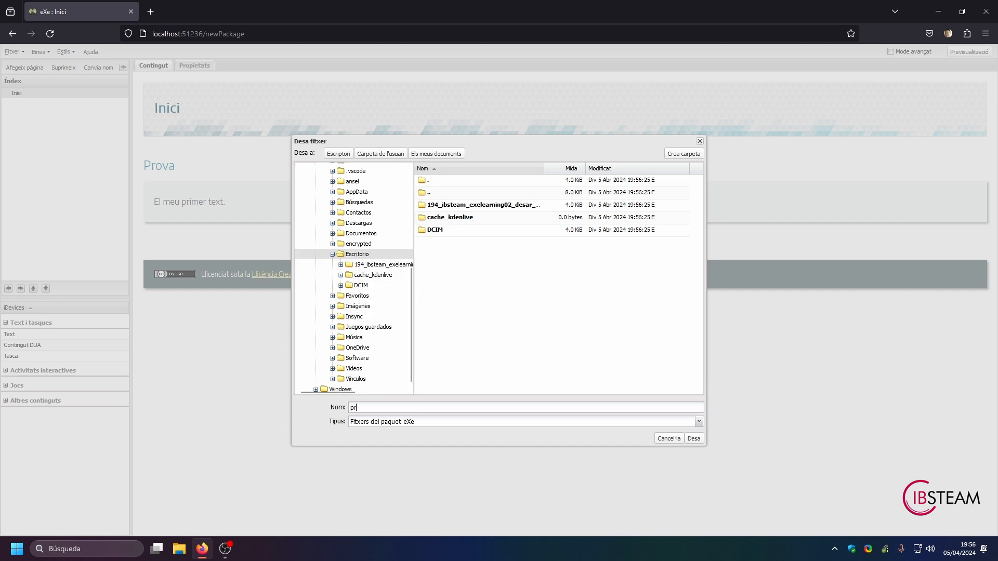
click(698, 441)
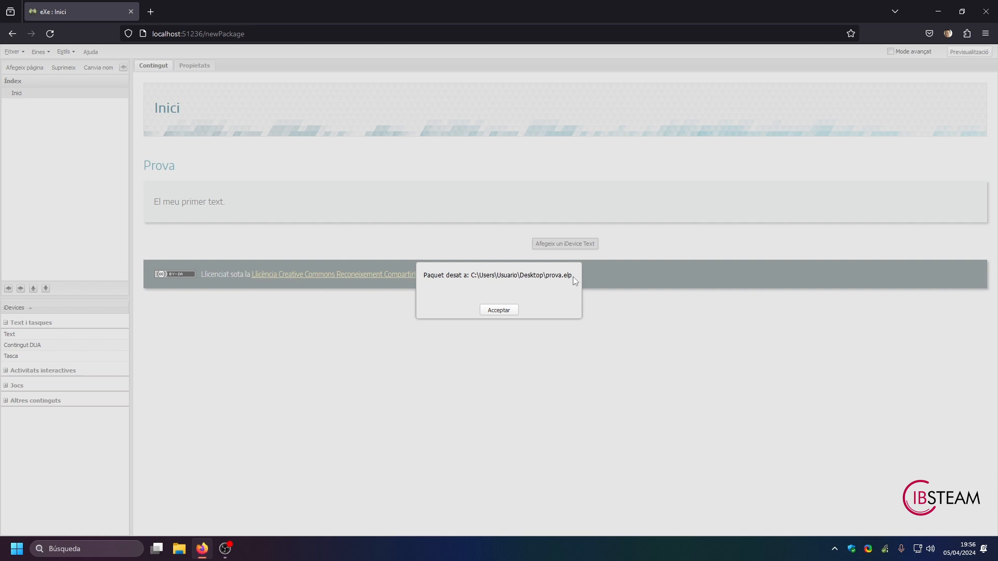
drag(572, 277, 564, 277)
click(499, 314)
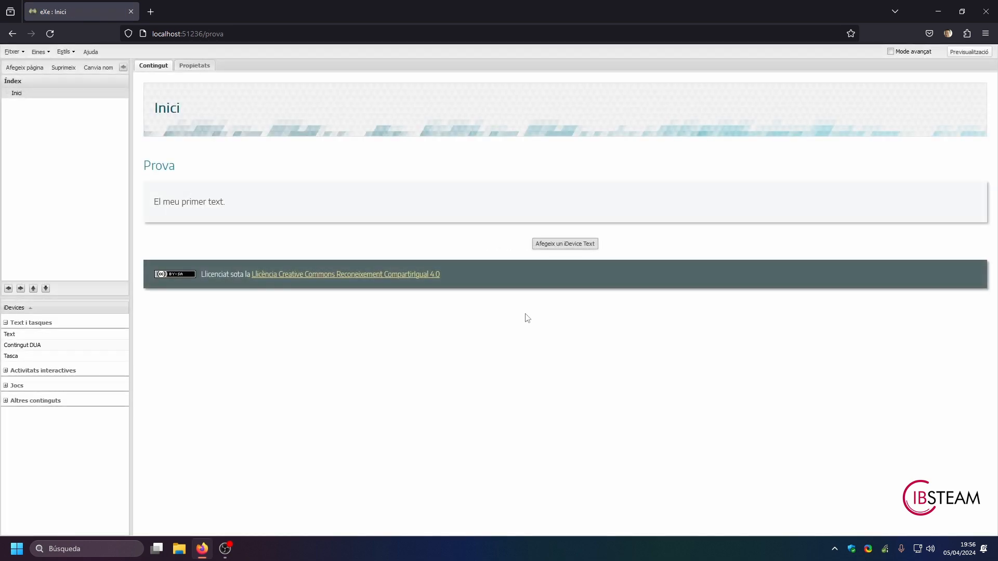
Step: Close the eXeLearning window and move the prova.elp file to an empty area of the desktop, away from the eXeLearning shortcut
click(984, 22)
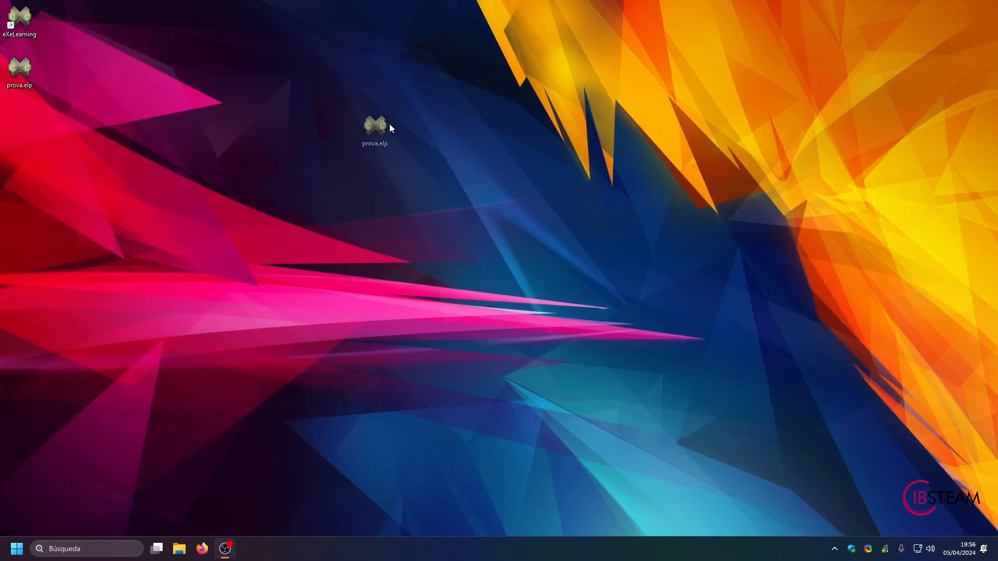
drag(364, 64, 366, 67)
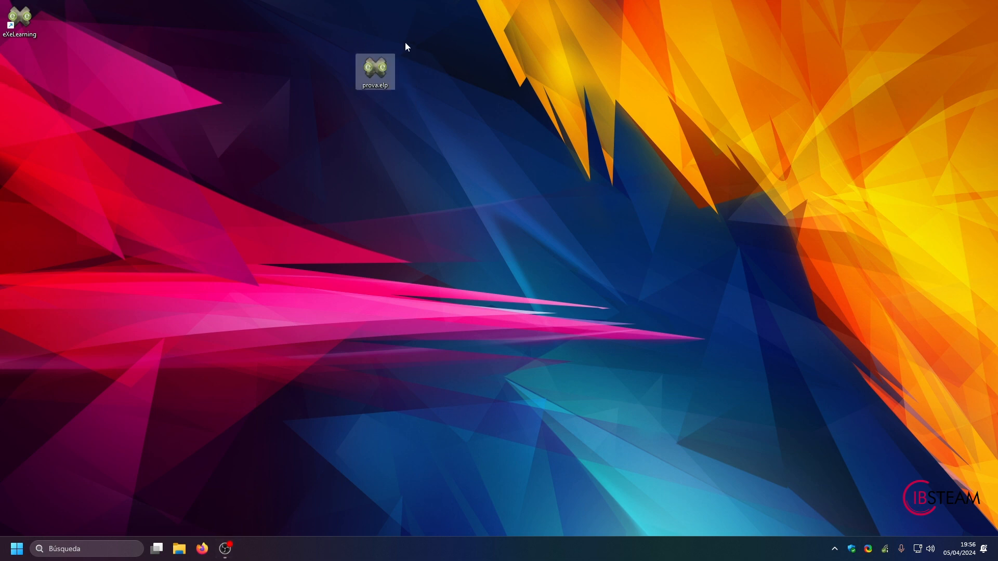
click(402, 120)
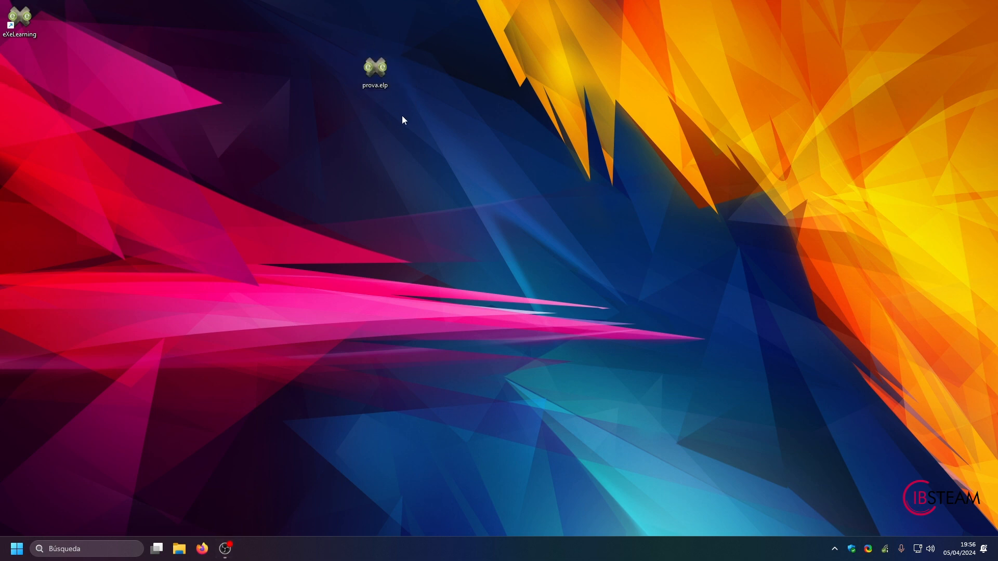
Step: Open prova.elp from the desktop with its Prova text in edit mode, and close it without saving changes
double_click(375, 68)
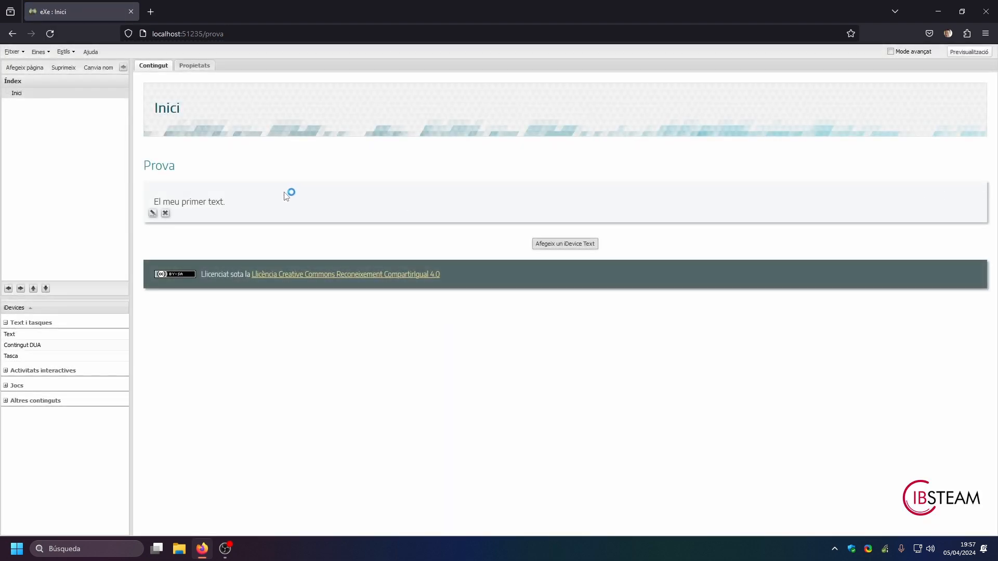
click(153, 213)
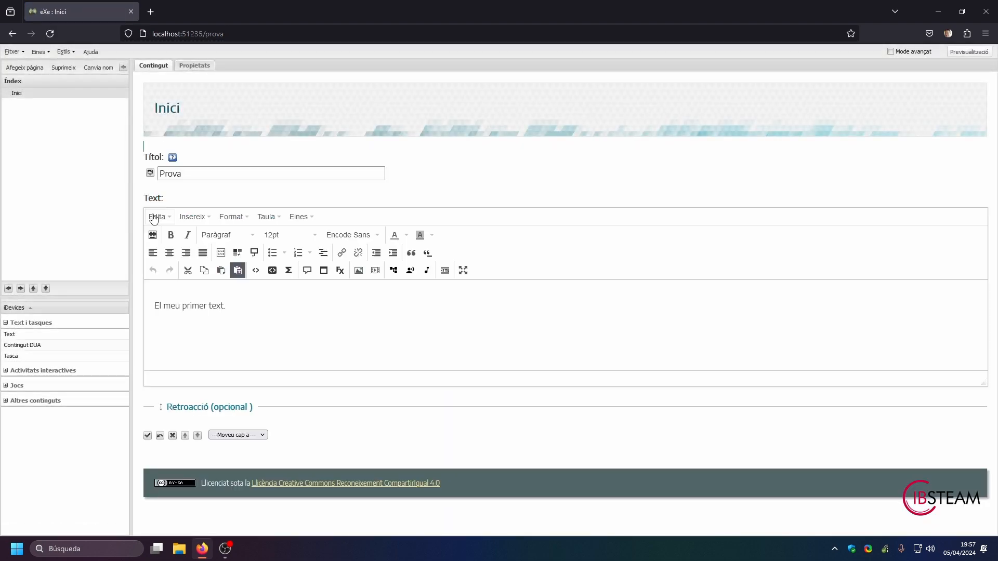
click(985, 11)
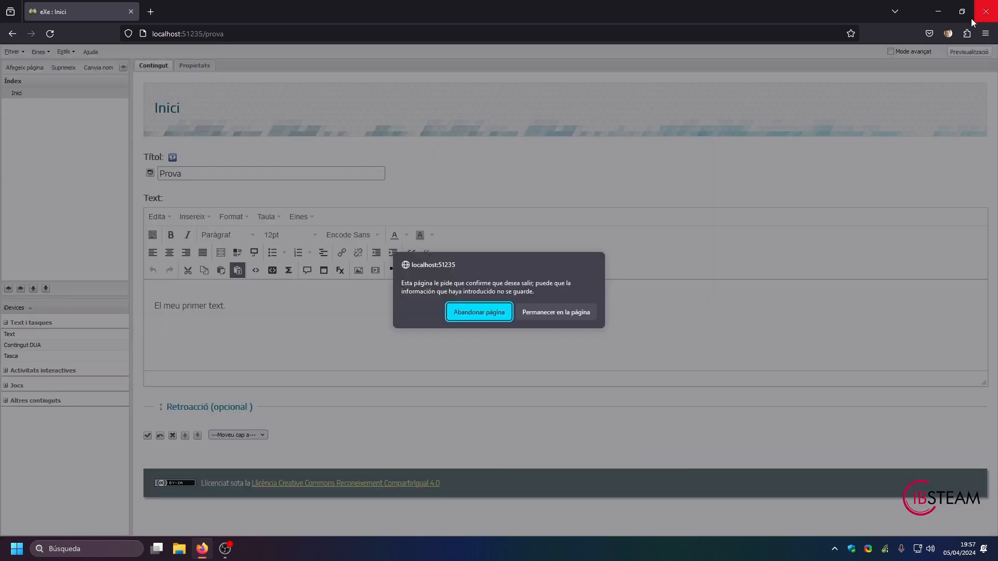
click(479, 314)
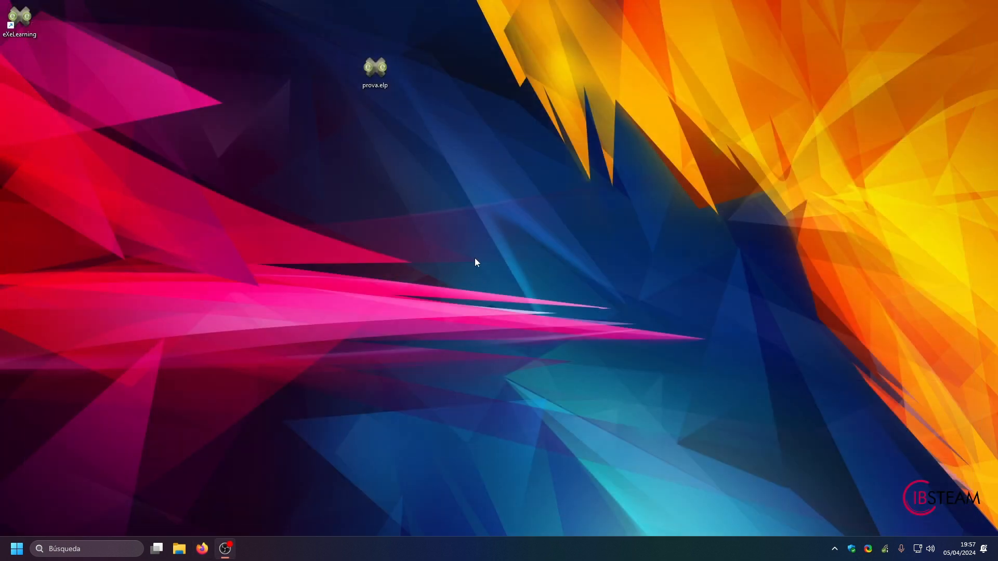
Step: Launch eXeLearning, bring up the dialog for opening a project file in the Escritorio folder, and cancel it
double_click(20, 19)
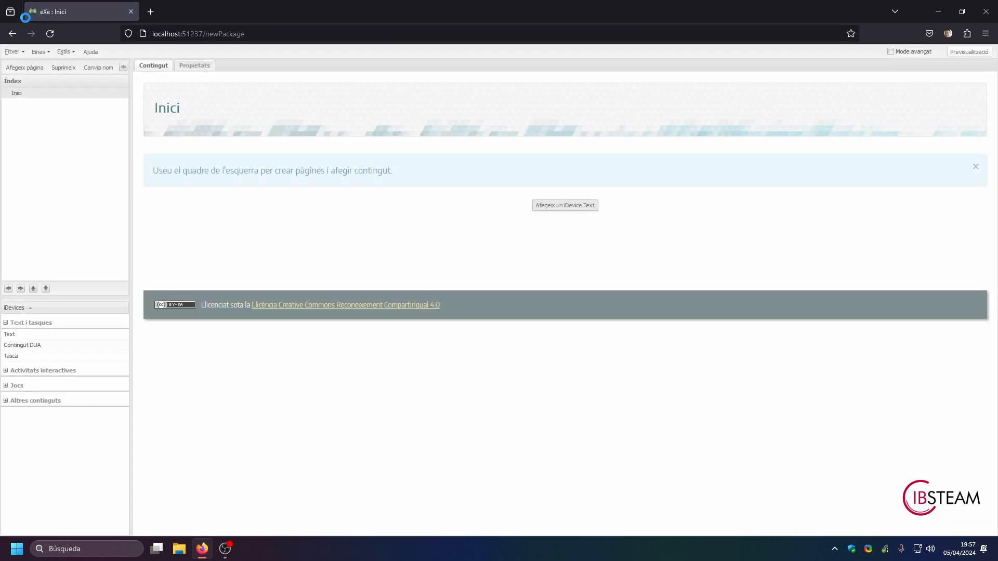
click(13, 53)
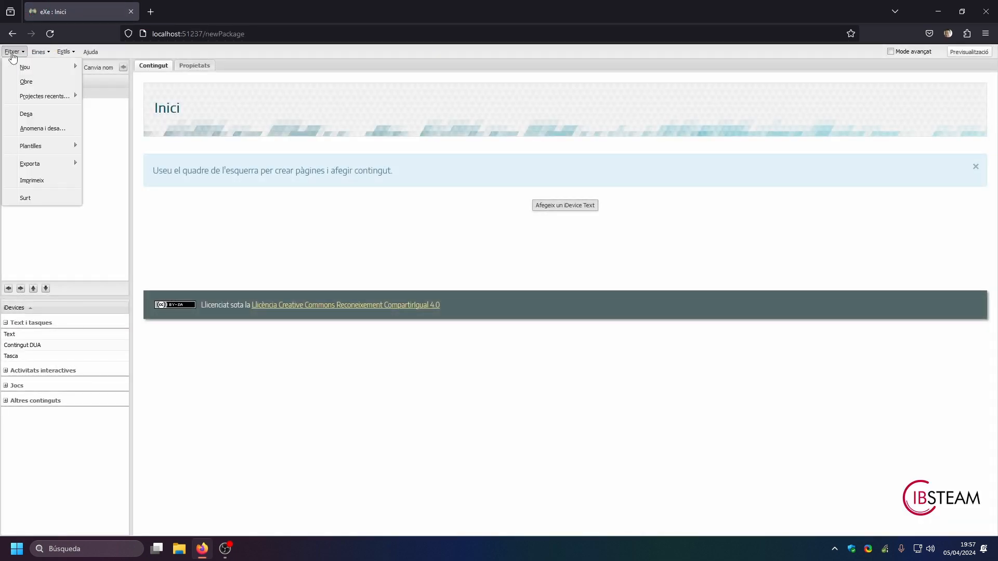
click(26, 81)
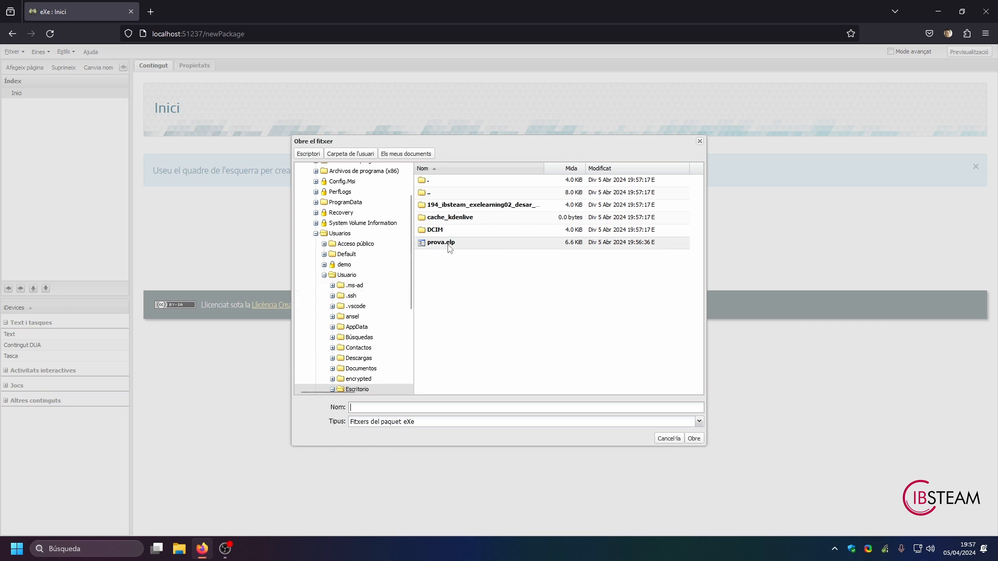
click(670, 439)
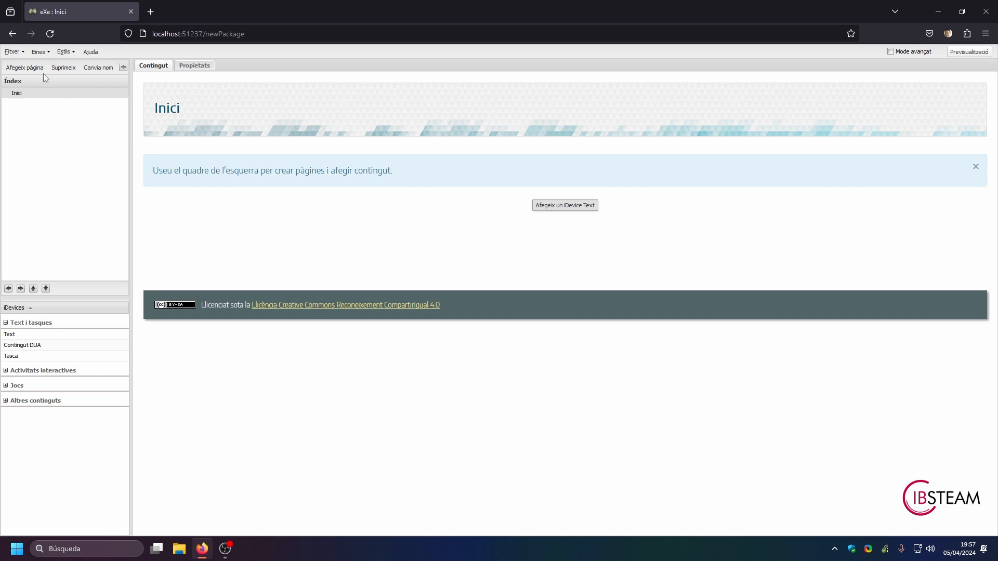
Step: Open prova.elp from the recent projects
click(20, 53)
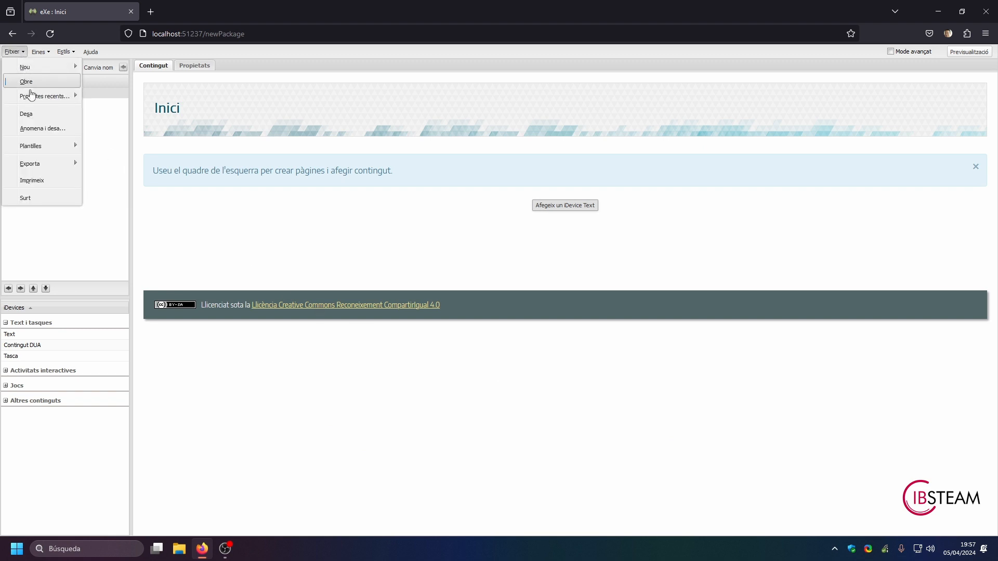
mouse_move(32, 98)
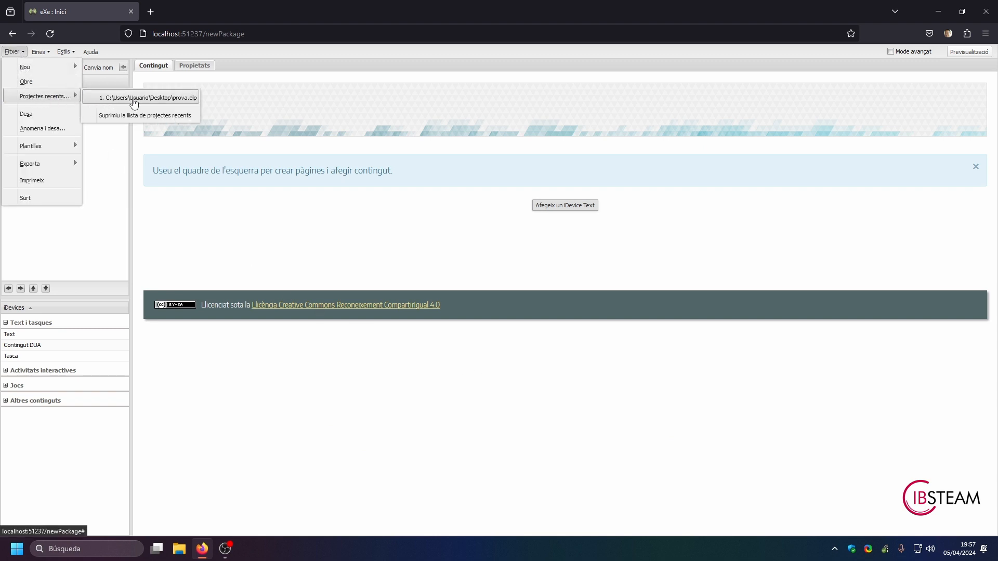
click(192, 99)
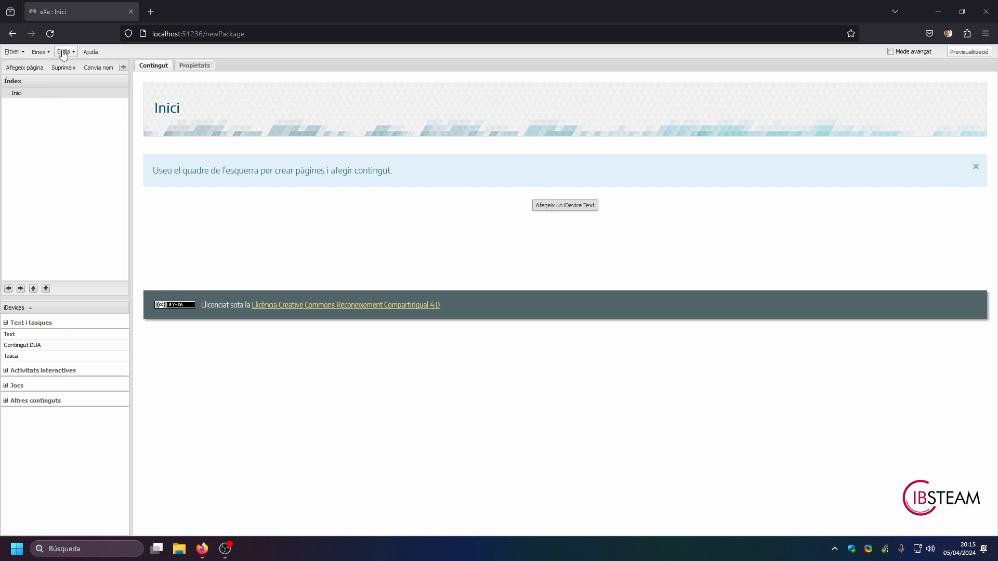
Step: Enable "Mostra aquesta finestra a l'inici d'eXe" in the preferences and save them
click(41, 52)
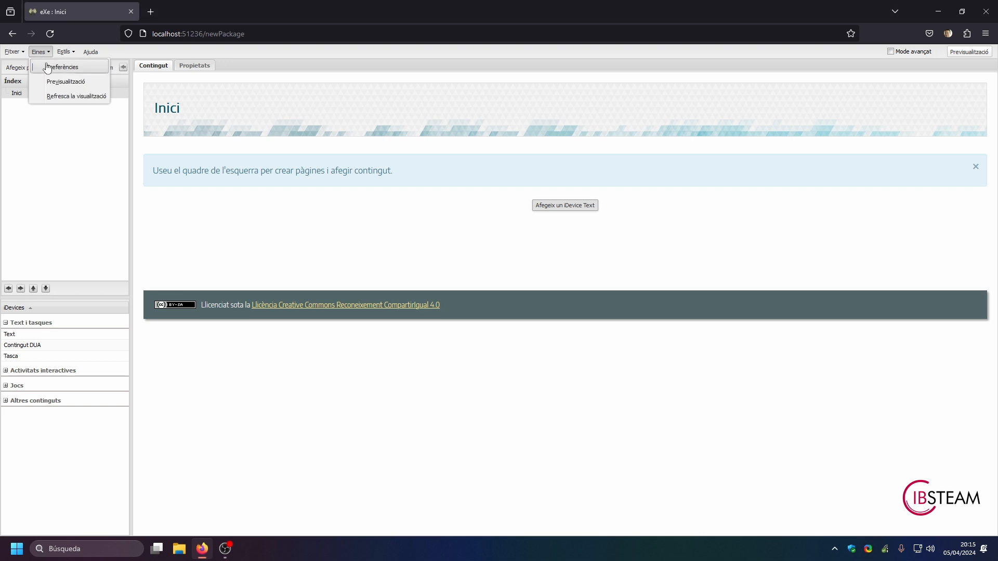
click(52, 67)
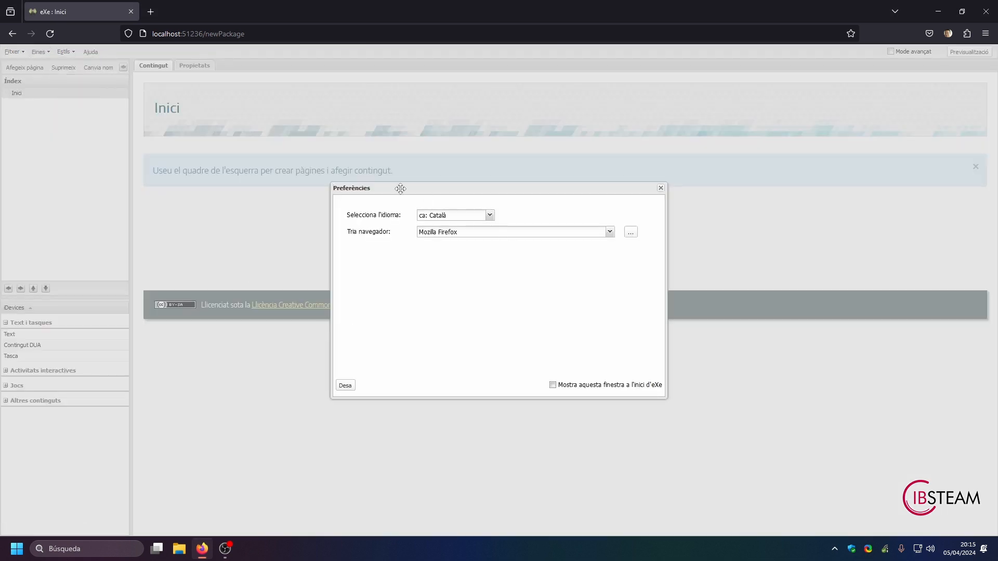
click(552, 385)
click(345, 385)
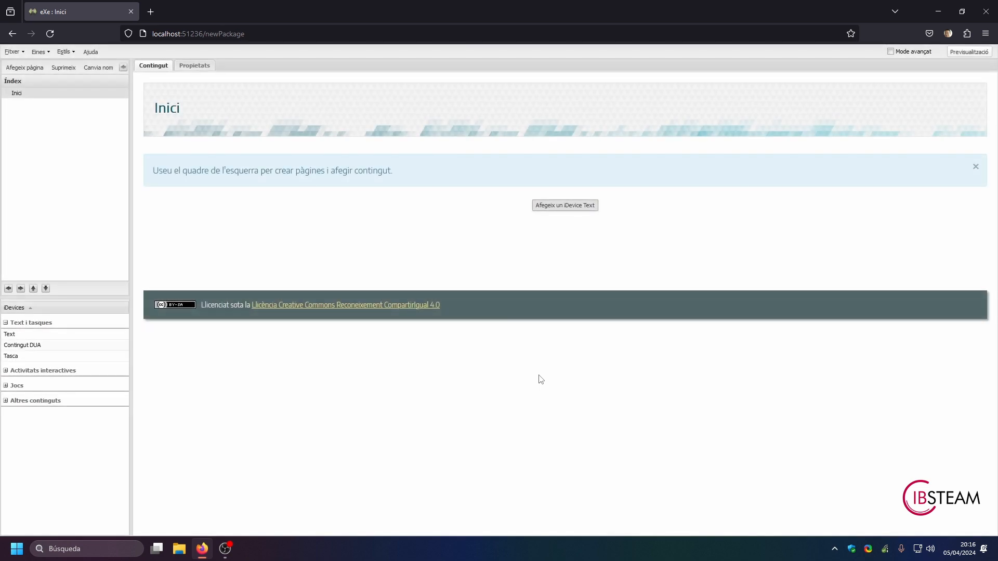
Step: Restart eXeLearning from its desktop shortcut and dismiss the startup Preferències window
click(986, 11)
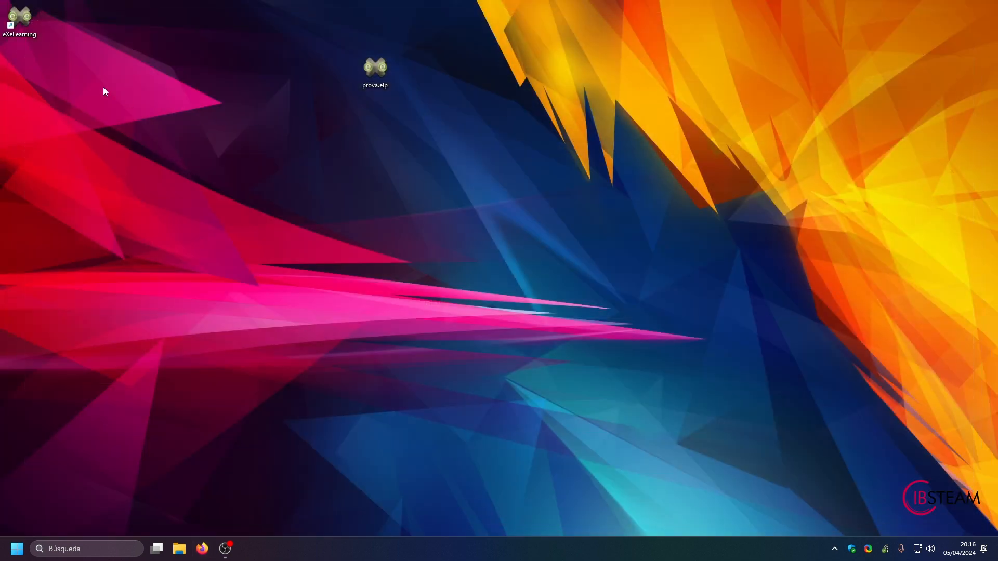
double_click(21, 19)
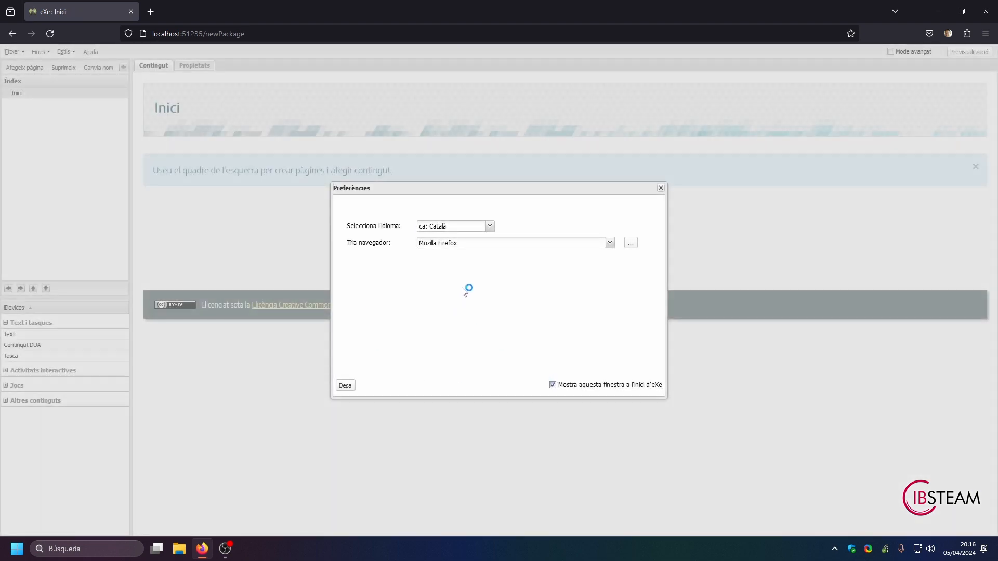
click(661, 188)
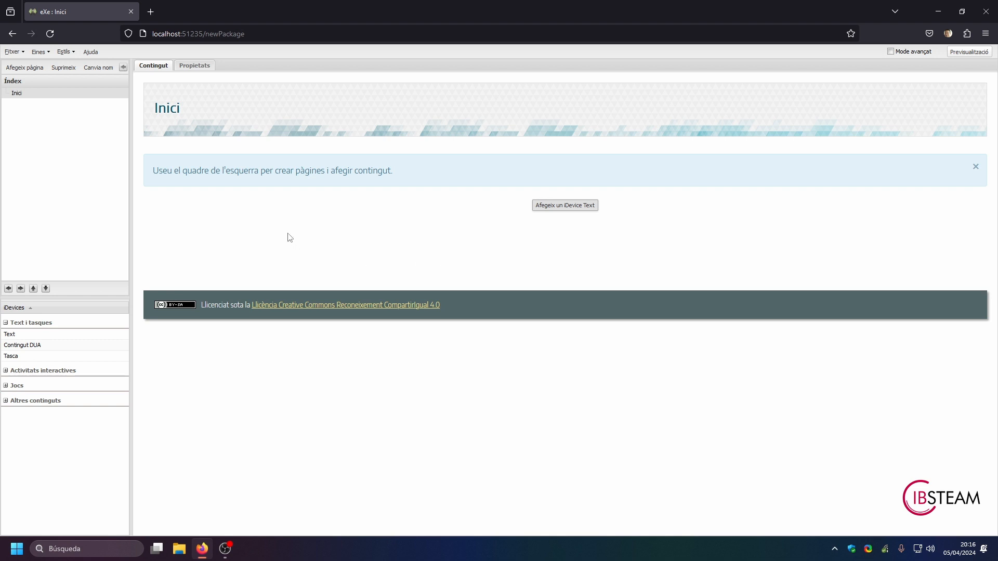
click(13, 53)
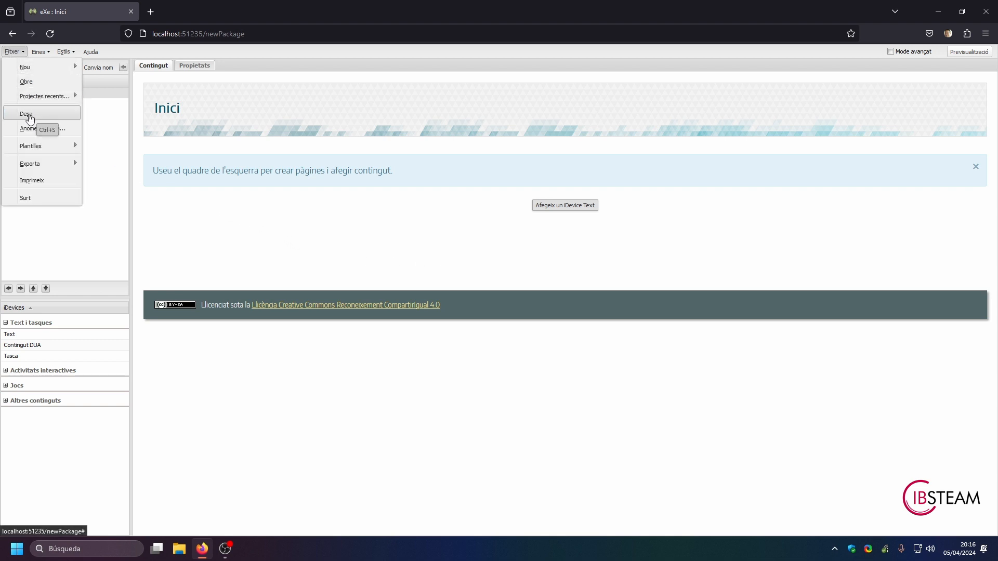
click(252, 237)
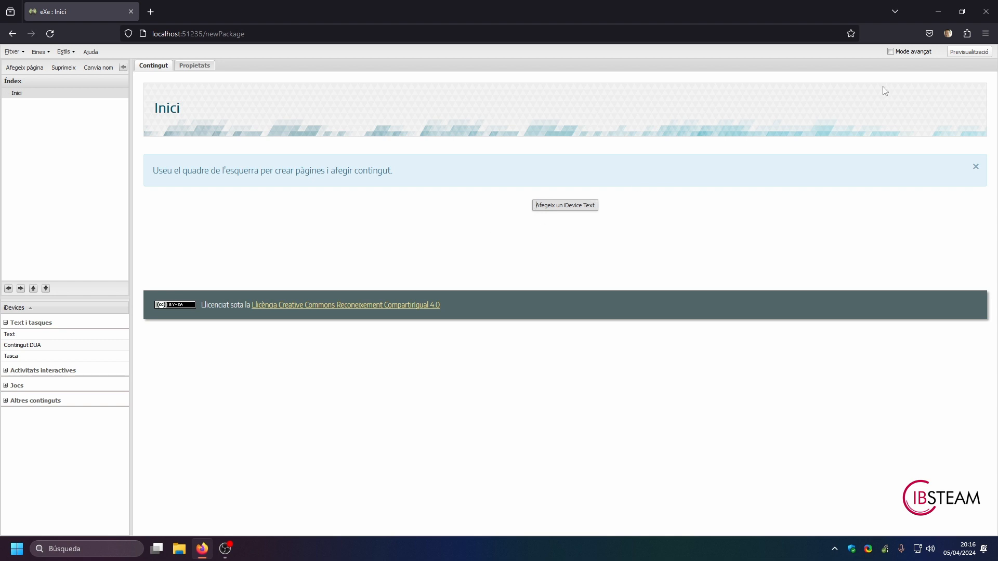
Step: Turn on advanced mode (Mode avançat), review the advanced preferences, and close them without saving
click(892, 53)
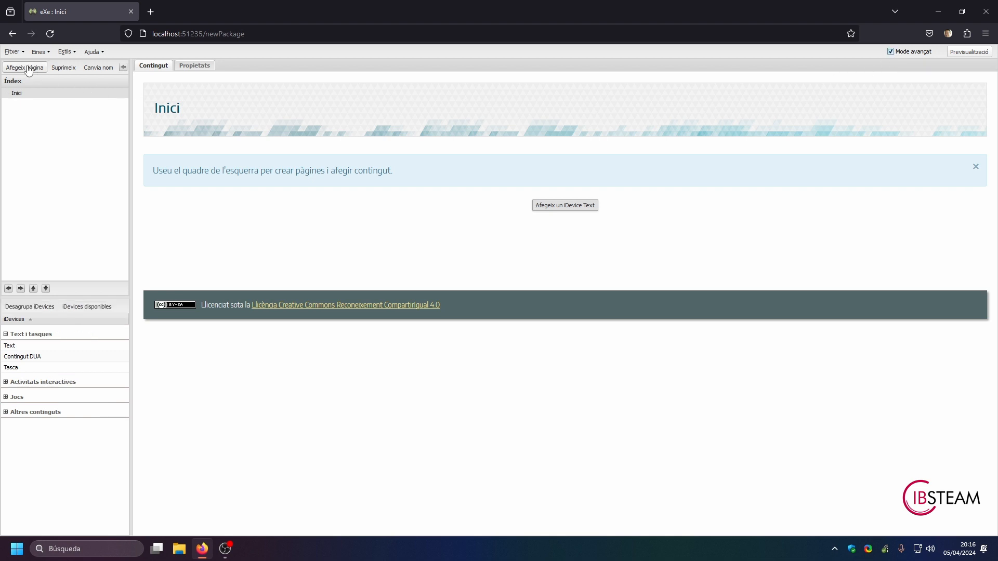
click(42, 52)
click(47, 68)
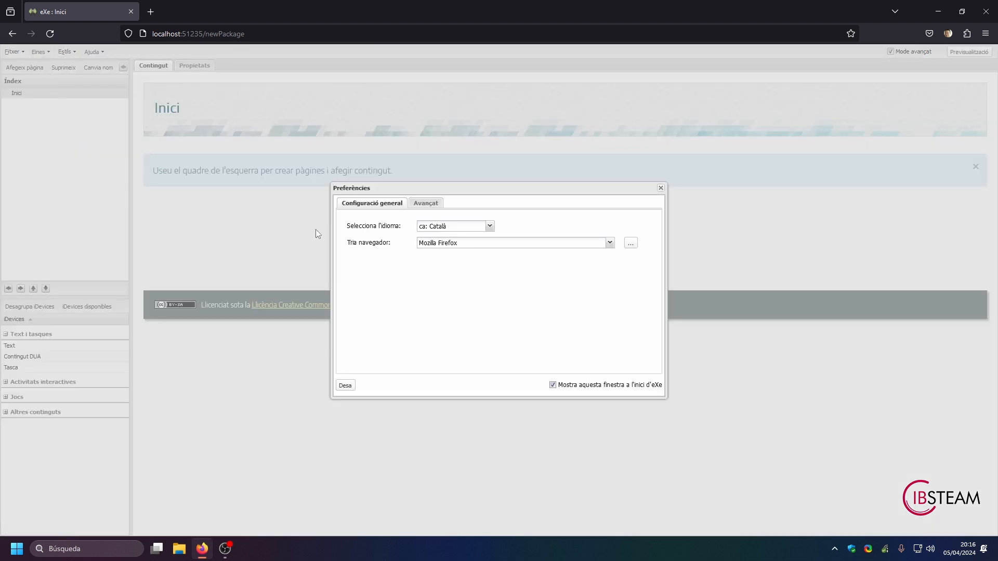
click(426, 204)
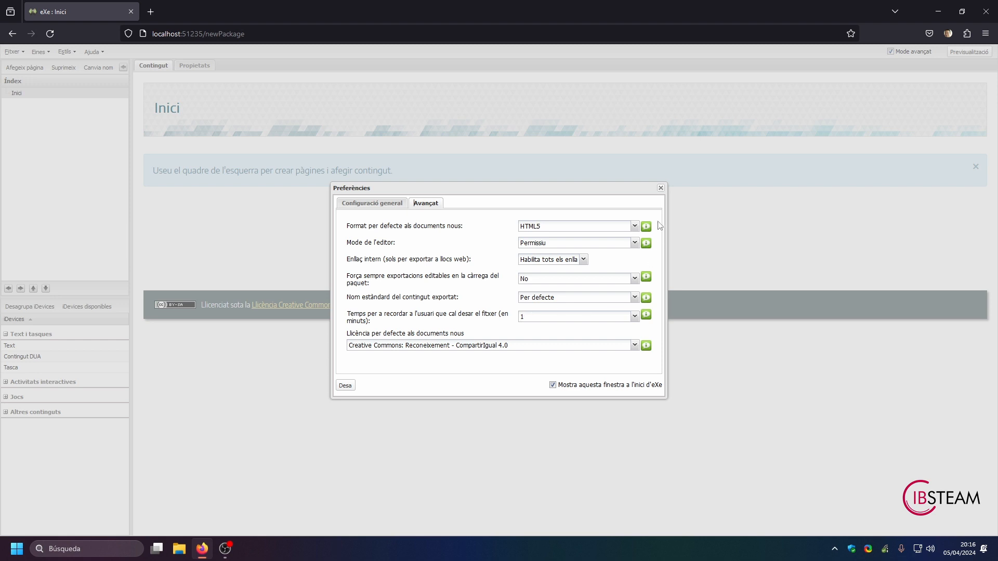
click(661, 188)
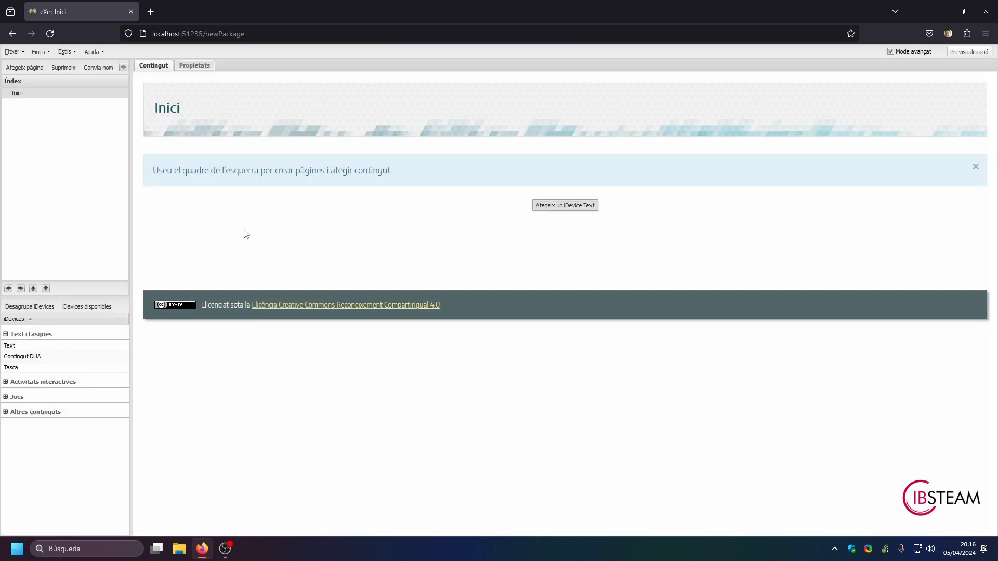
Step: Add a Text iDevice to the Inici page with the title "prova" and the text "El meu primer text."
click(560, 206)
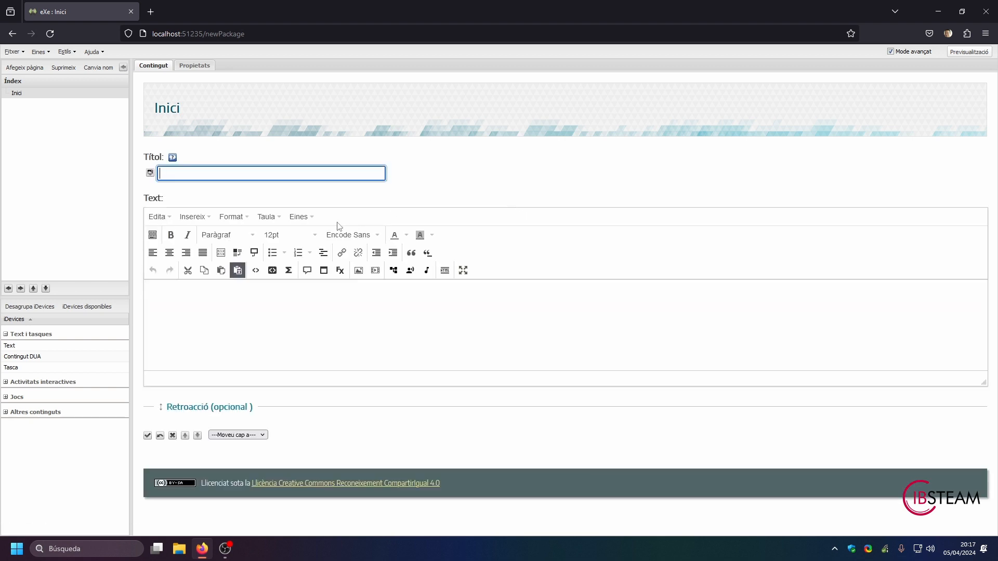
text(prova)
key(Tab)
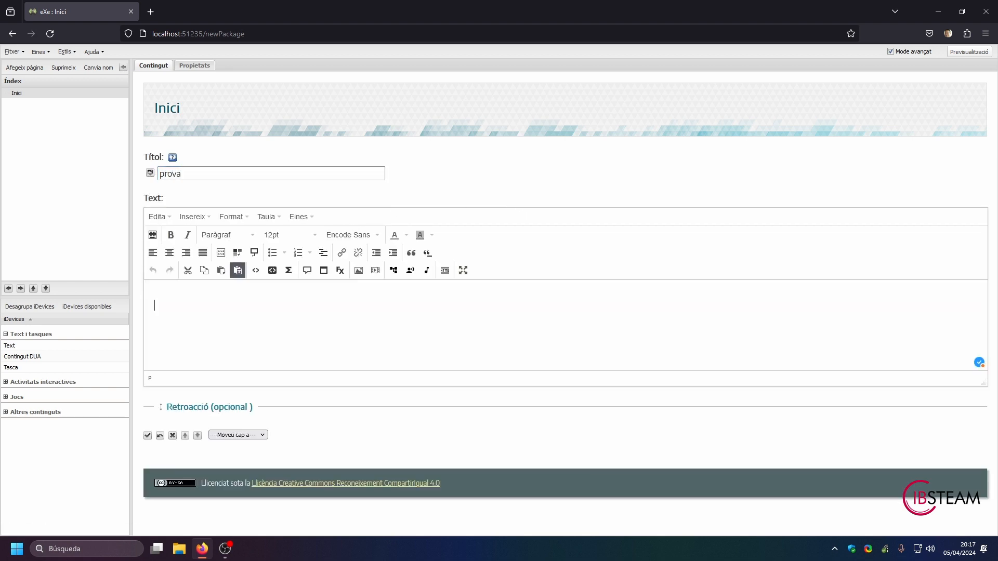
text(El meu primer text.)
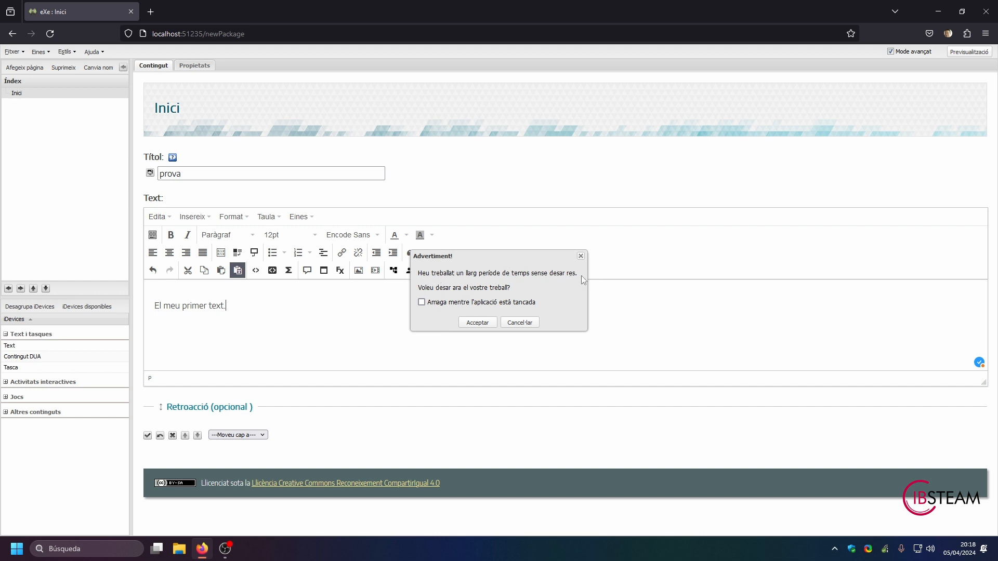
Step: Accept the reminder to save, store the project as "prova2" in the Escritorio folder, and accept the confirmation
click(478, 323)
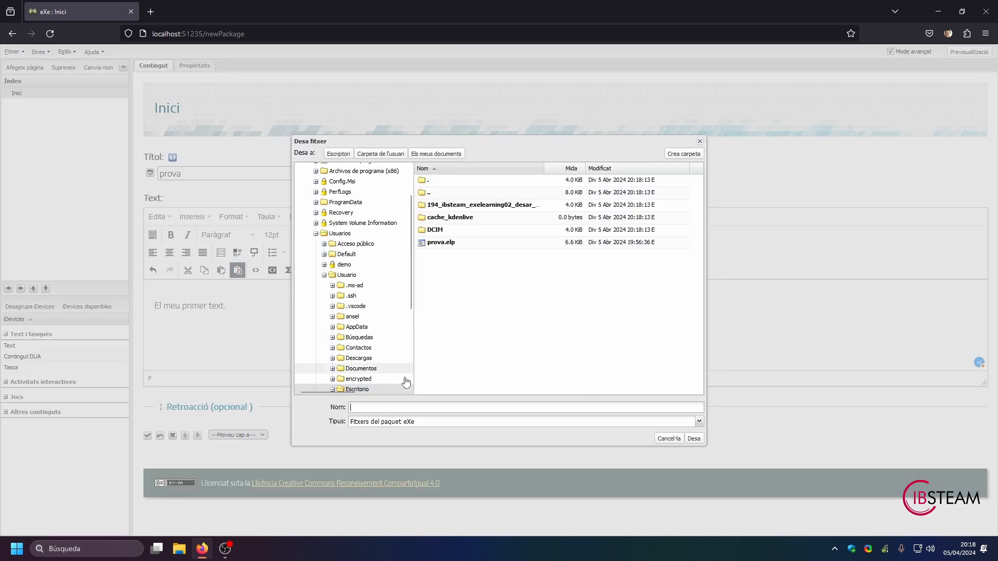
click(372, 406)
text(prova2)
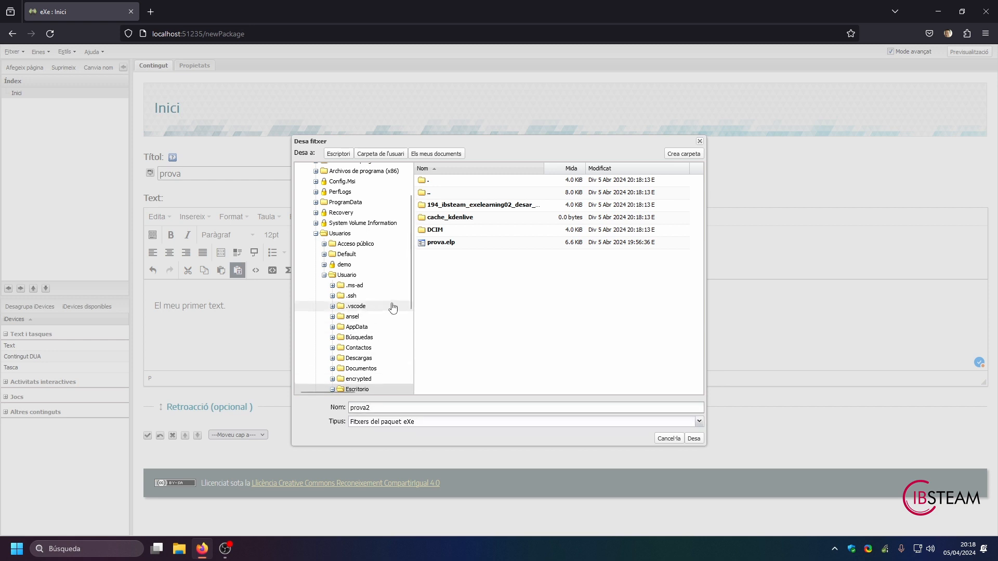
click(693, 439)
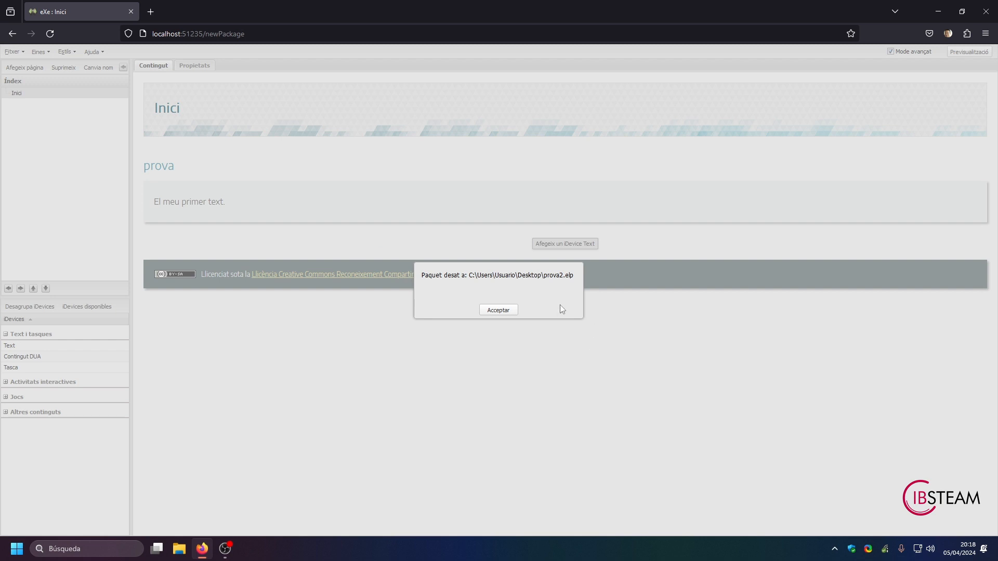
click(505, 312)
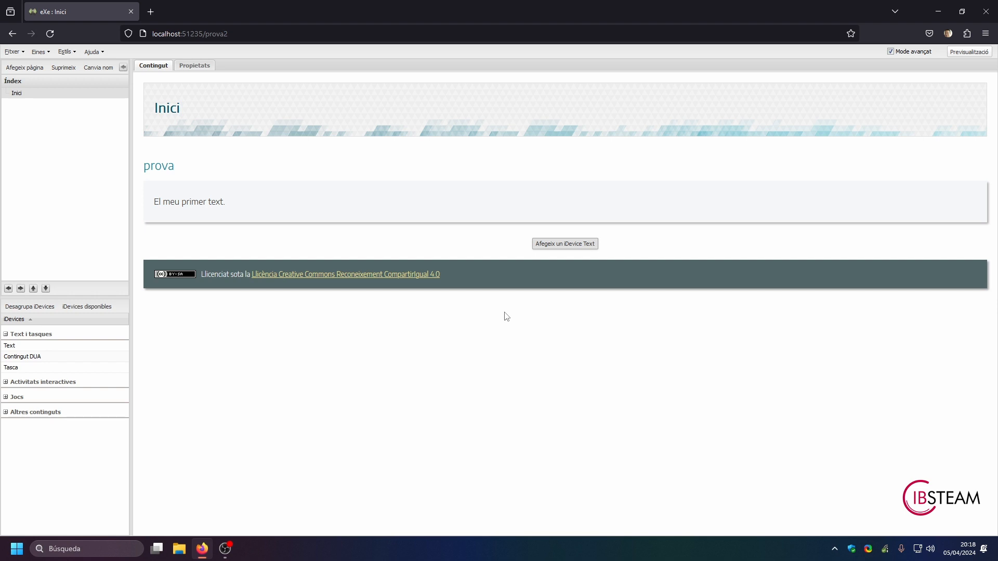
Step: Set the save reminder time to 10 minutes in the advanced preferences and save them
click(47, 54)
click(59, 67)
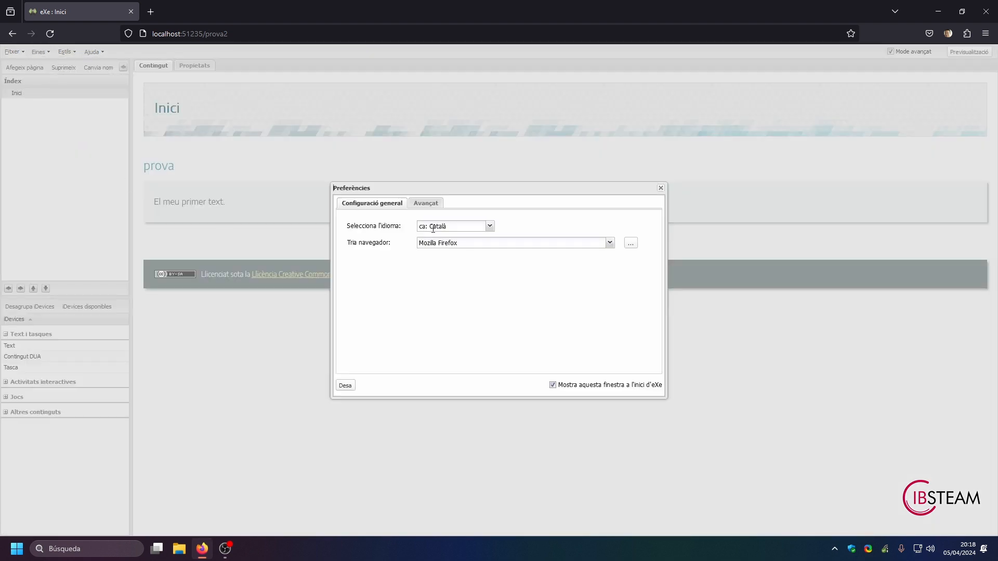
click(426, 204)
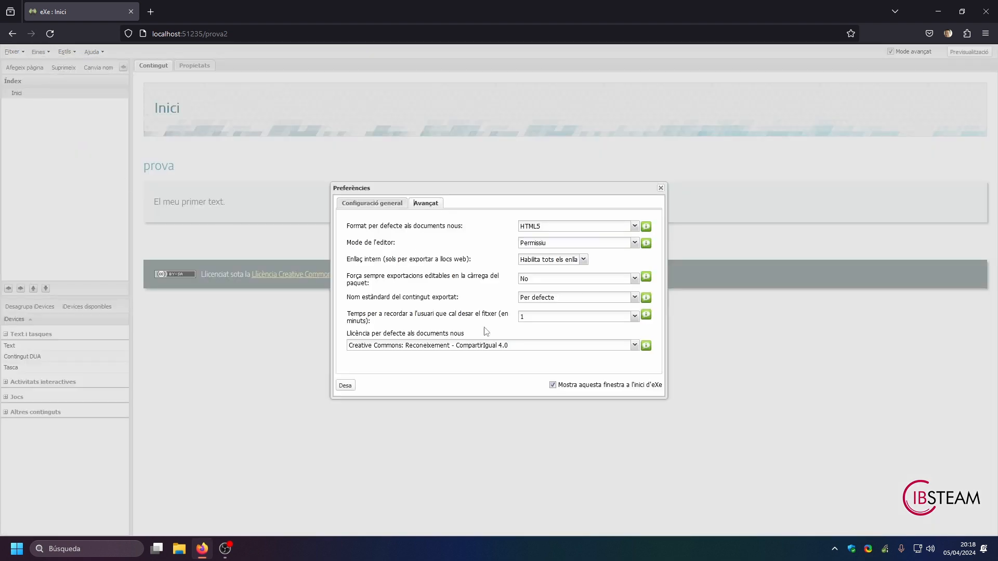
click(634, 317)
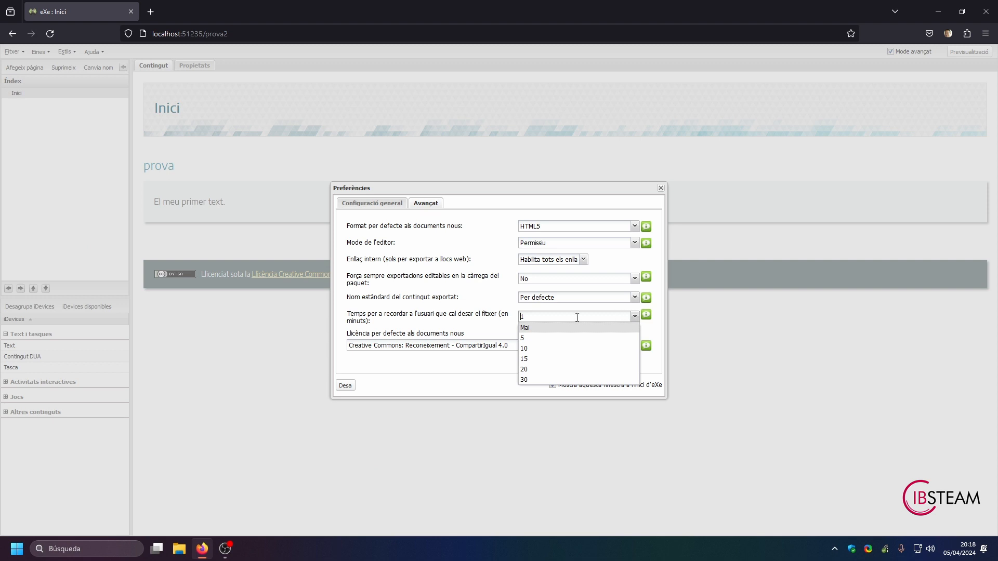
click(527, 351)
click(635, 316)
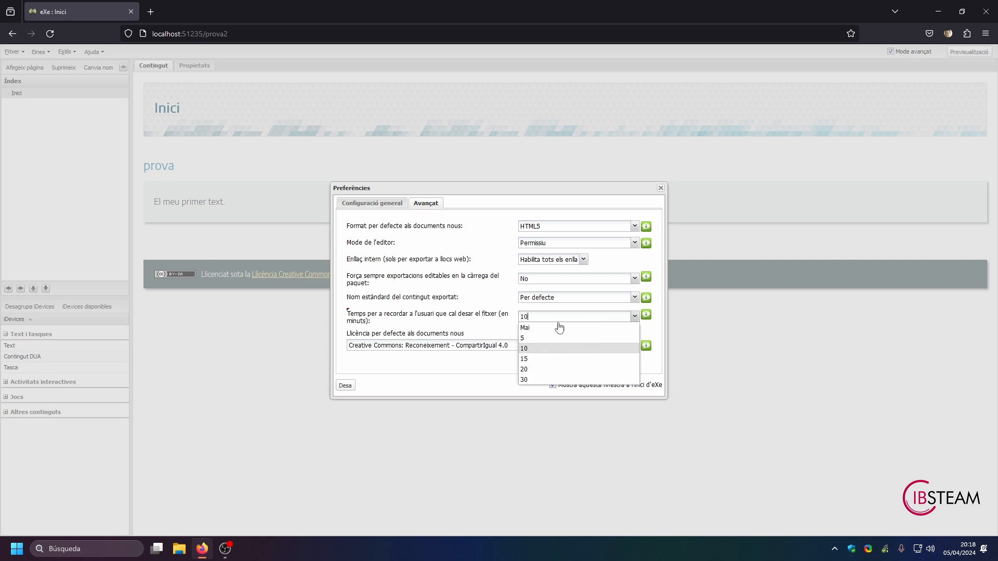
click(523, 339)
click(525, 316)
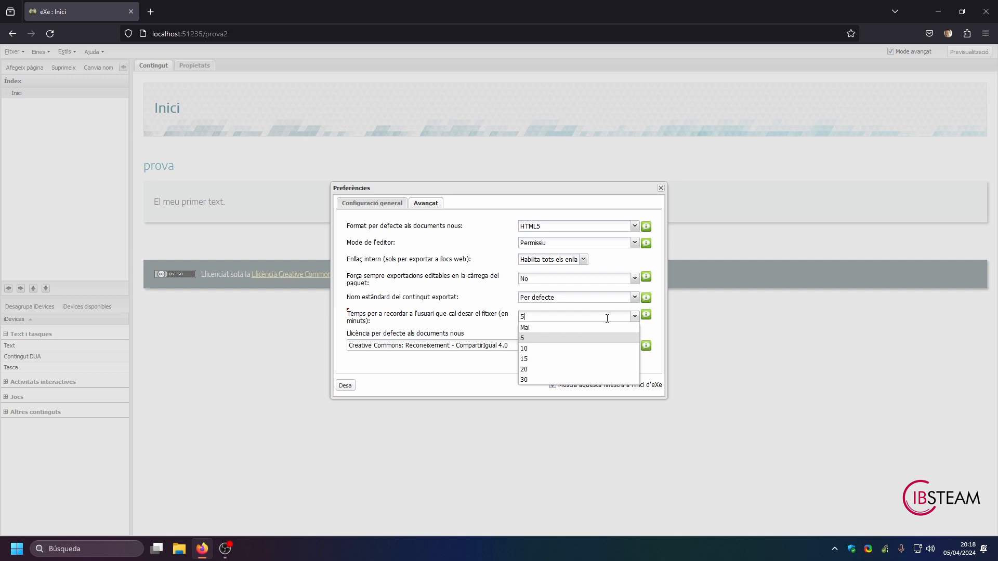
click(523, 349)
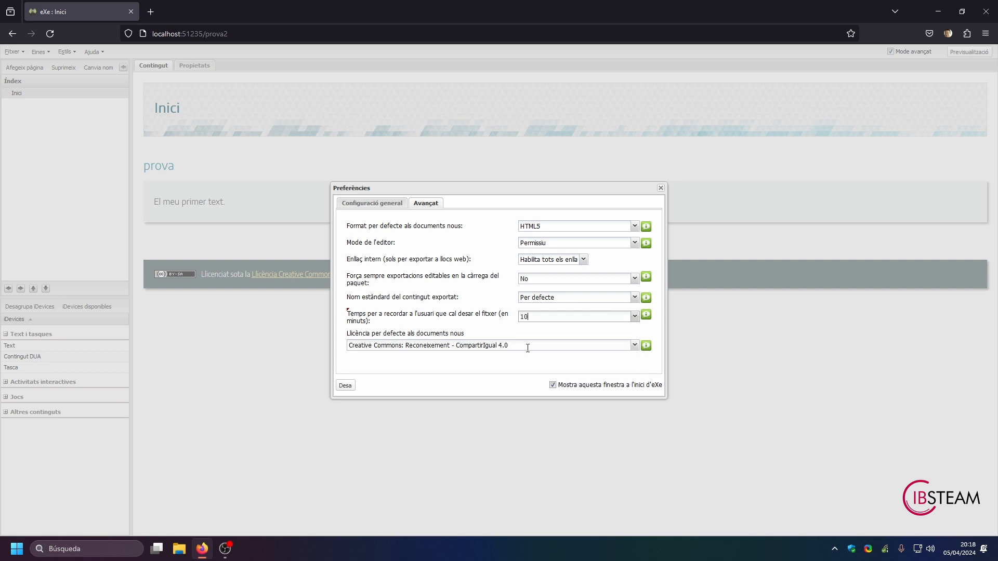
click(344, 385)
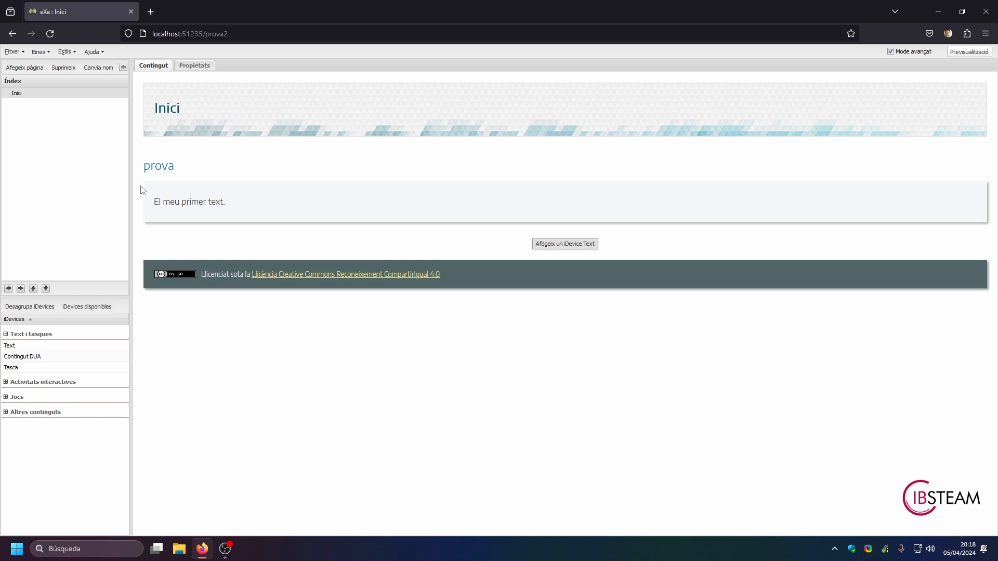
Step: Save the prova2 project again under its existing name
click(20, 57)
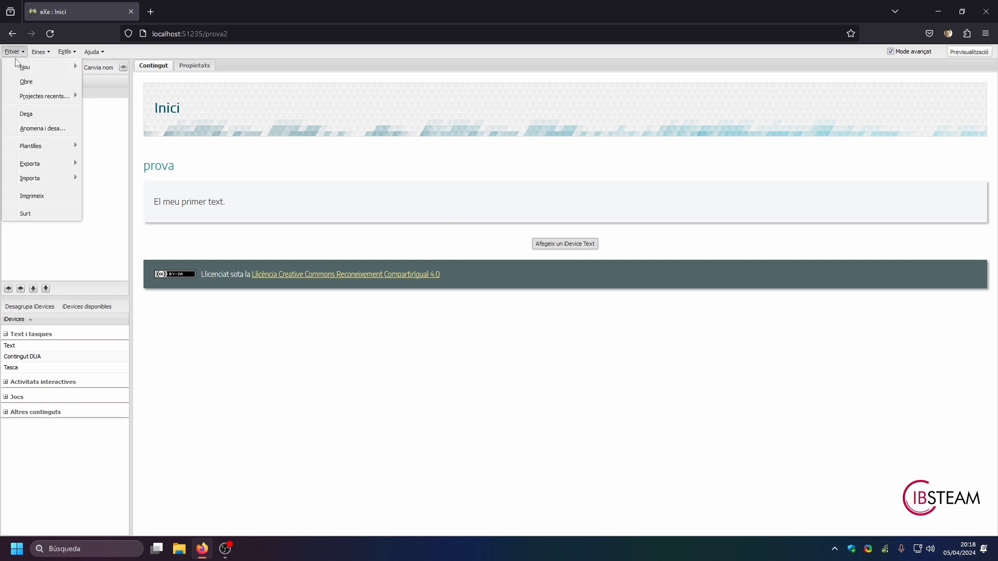
click(24, 114)
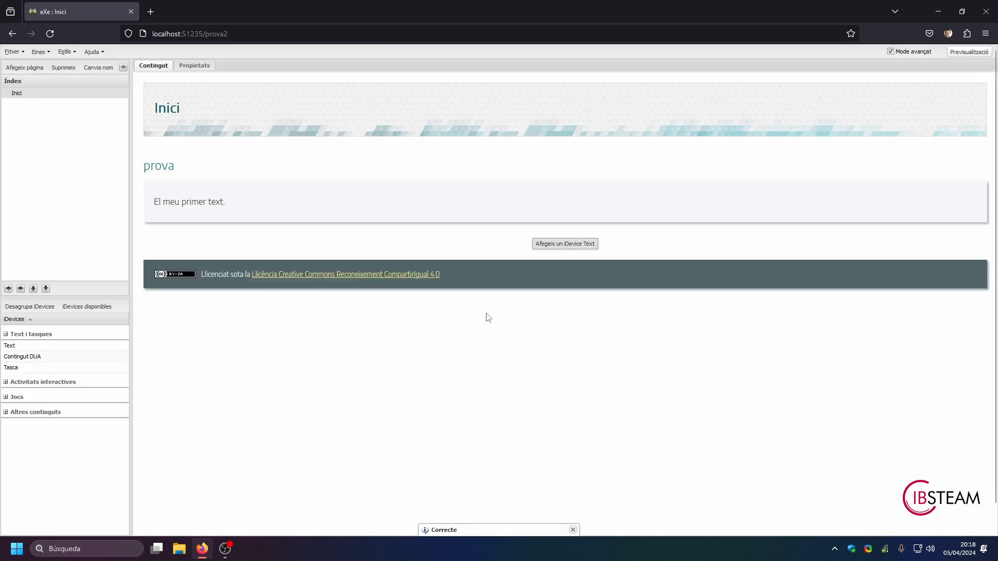